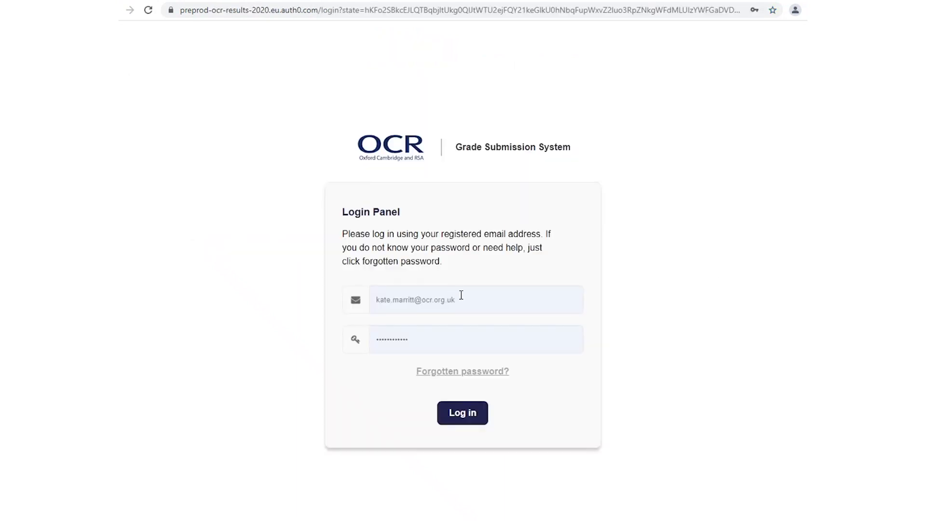
Log in with the prefilled credentials, choose Centre 88888 and start Submit Grades for that centre
click(473, 414)
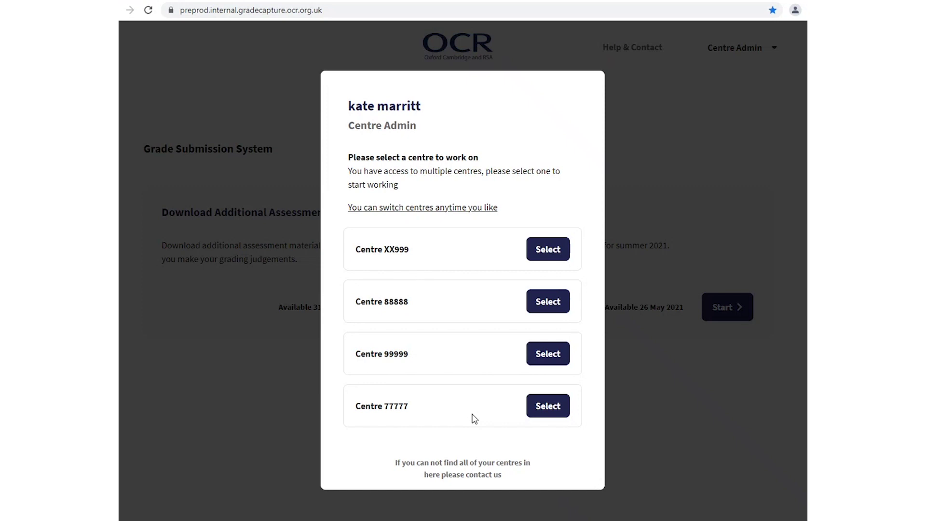
click(547, 301)
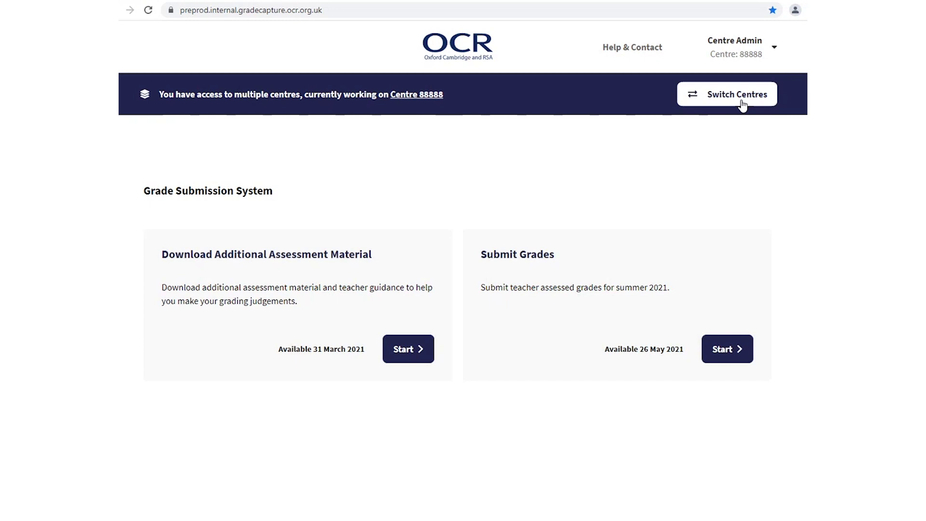
click(733, 351)
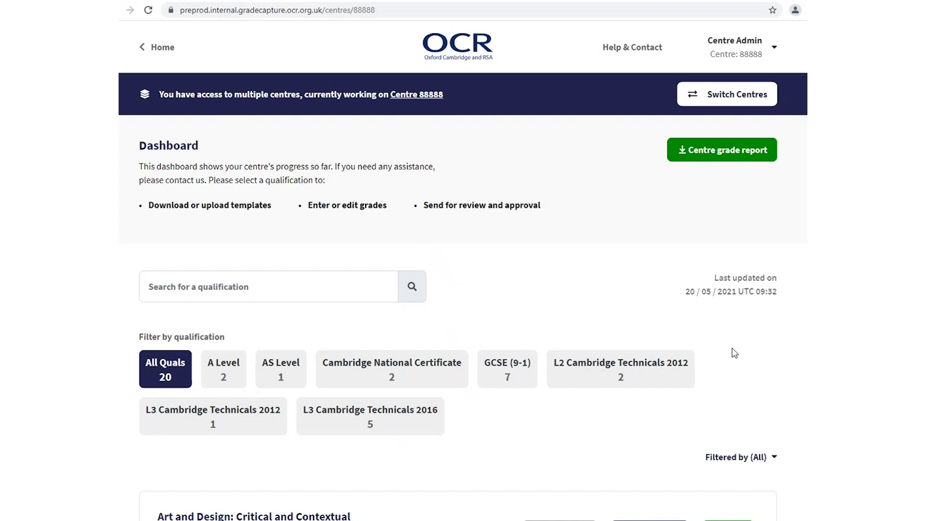
Add a new teacher user to the centre, entering the teacher's first name, last name and email address
click(773, 54)
click(598, 122)
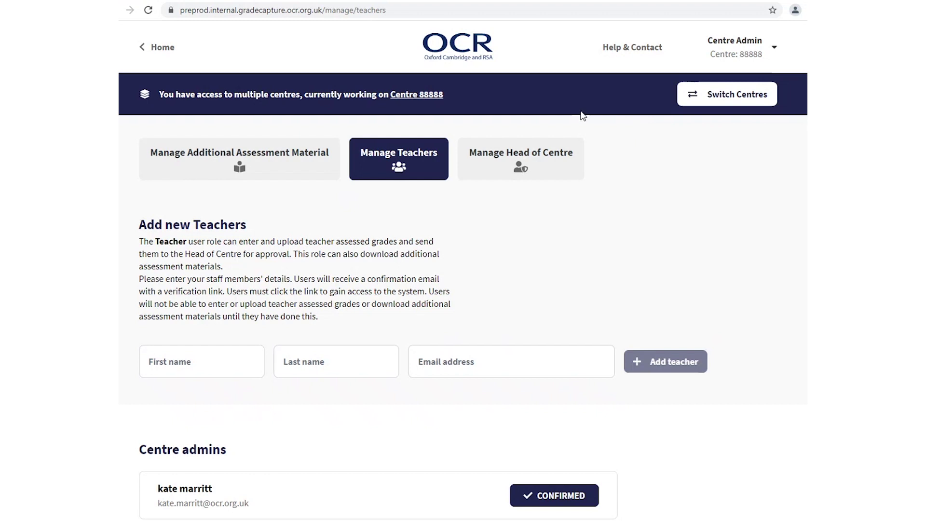
click(206, 370)
text(A)
key(Tab)
text(Teacher)
key(Tab)
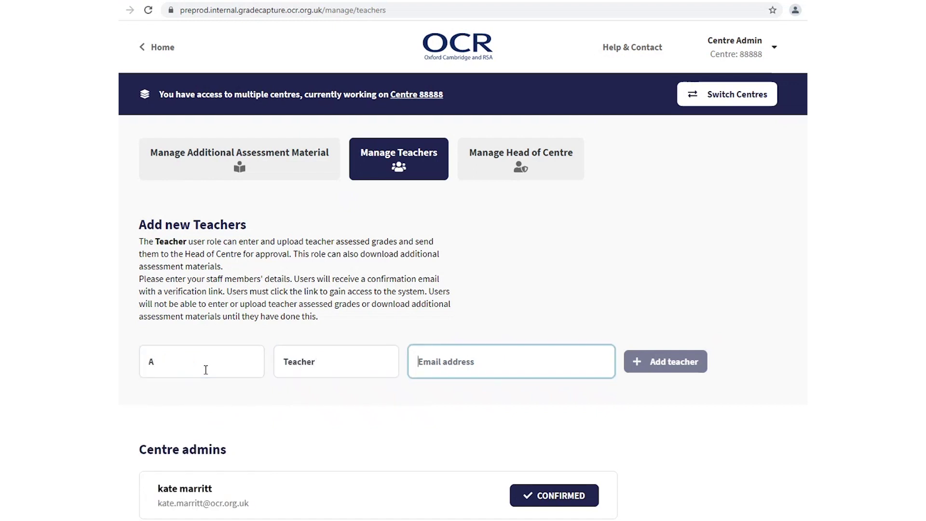
text(ateacher@school.com)
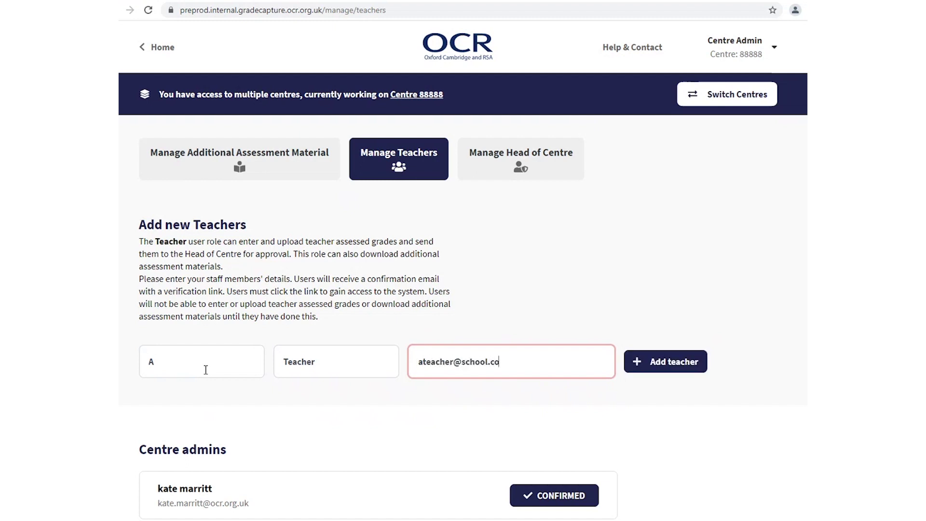
click(686, 375)
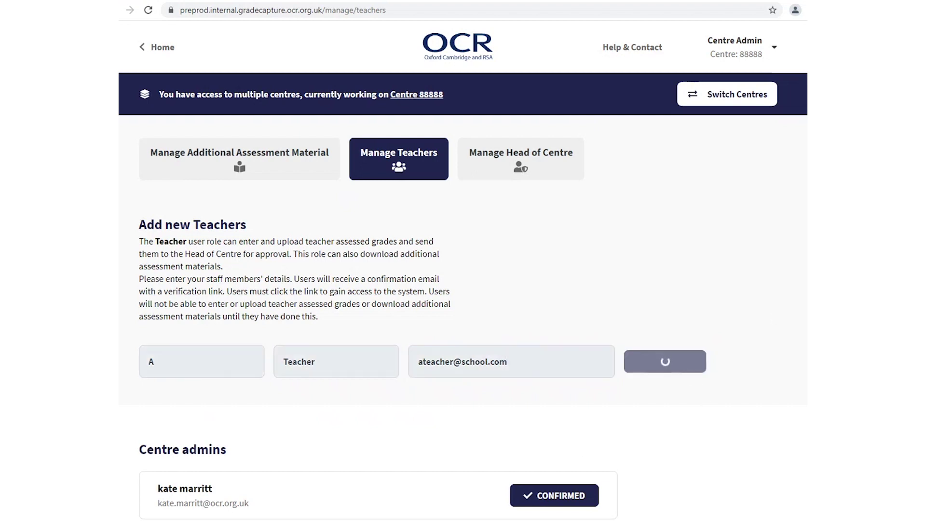
Delete the newly added pending teacher from the current teachers and confirm the removal
scroll(463, 270, down, 2)
scroll(464, 270, down, 4)
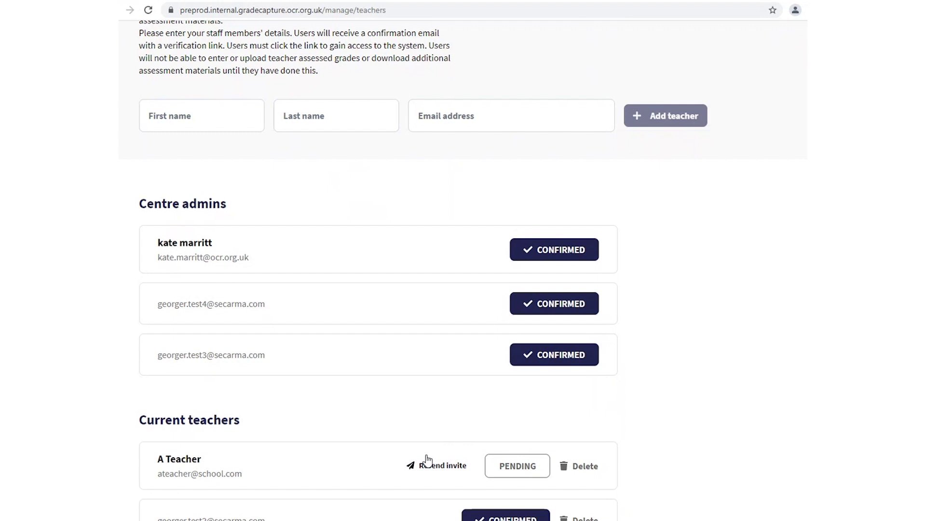
click(594, 468)
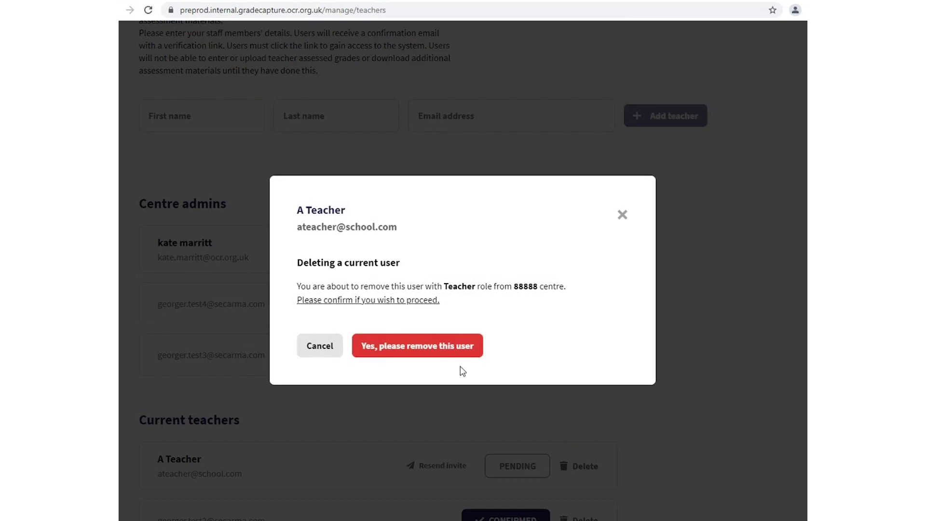
click(437, 353)
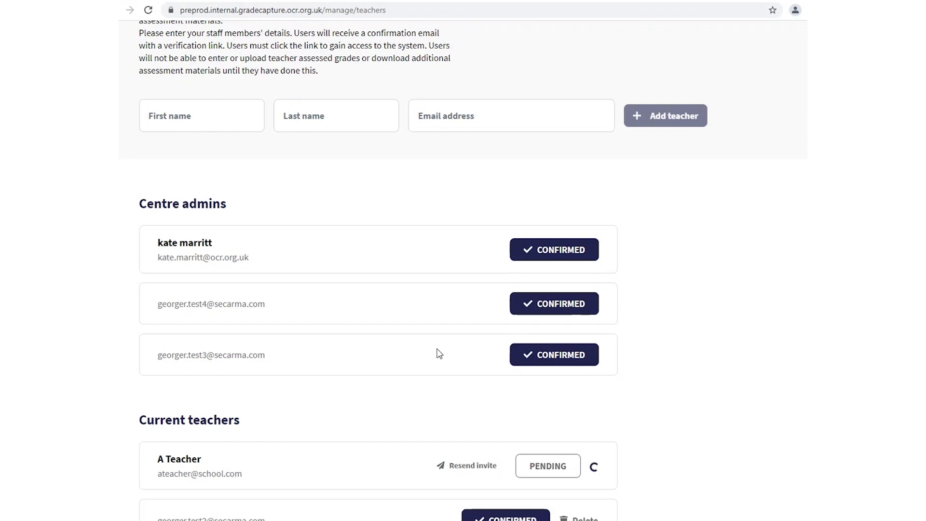
Examine the Head of Centre management page, and return to the centre's qualification dashboard
scroll(463, 260, up, 5)
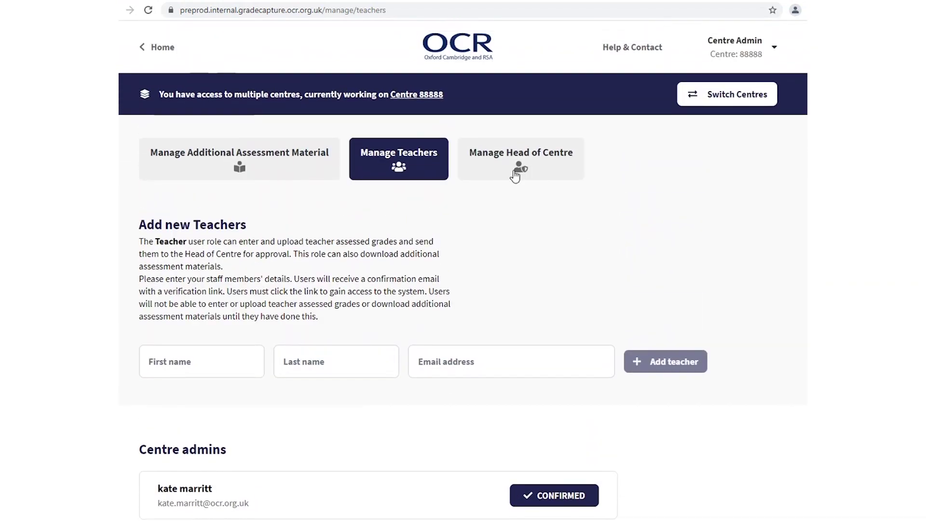
click(517, 167)
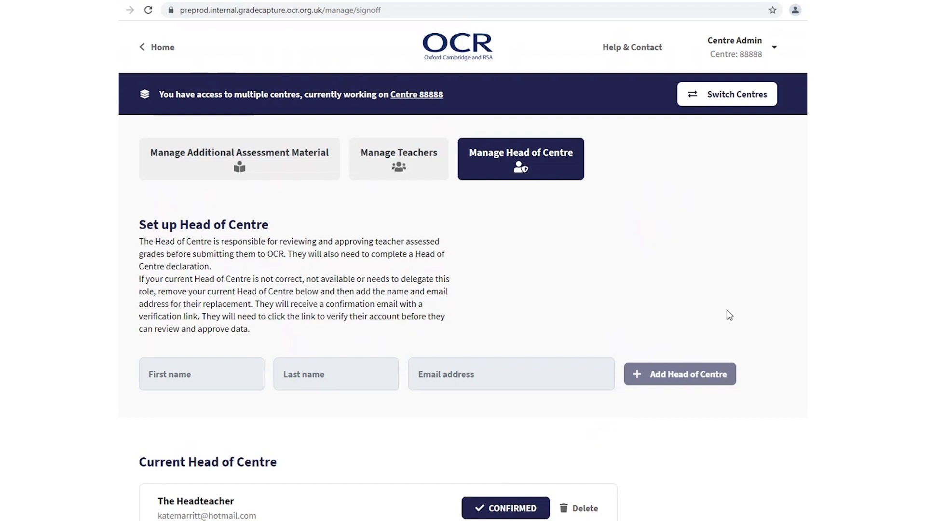
click(120, 12)
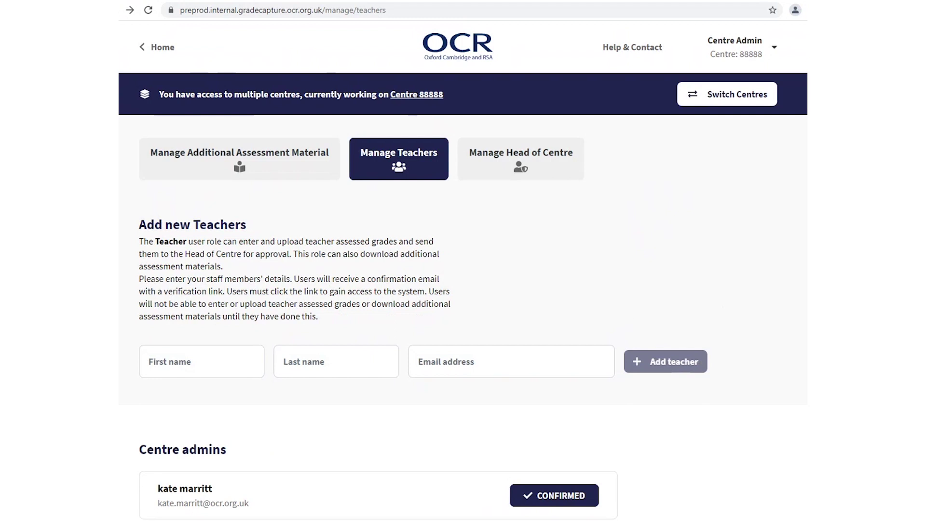
click(120, 12)
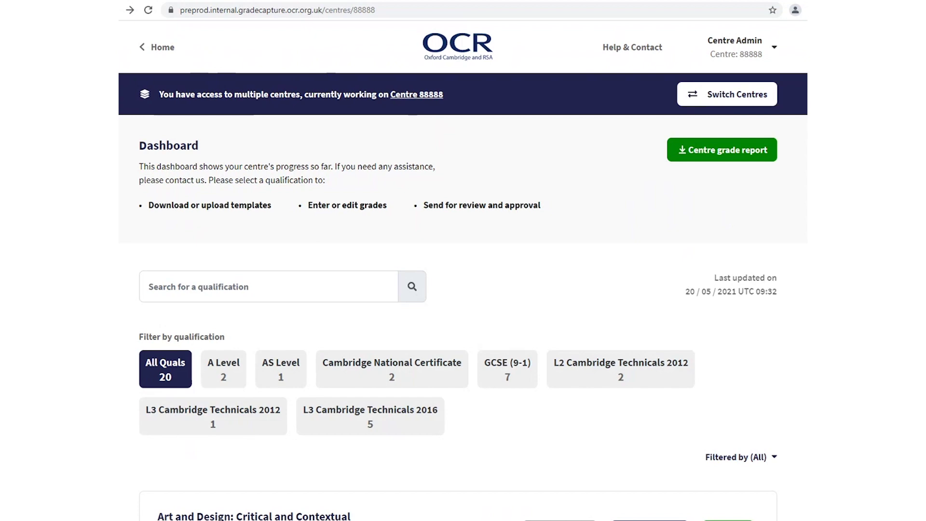
Filter the qualifications to GCSE (9-1) and open the Art, Craft and Design J170 candidate list
scroll(747, 173, down, 3)
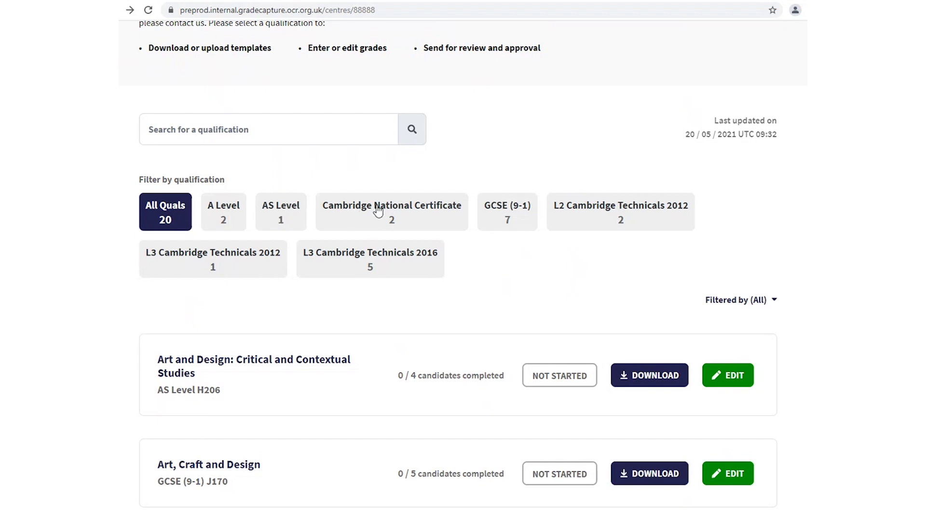
click(512, 214)
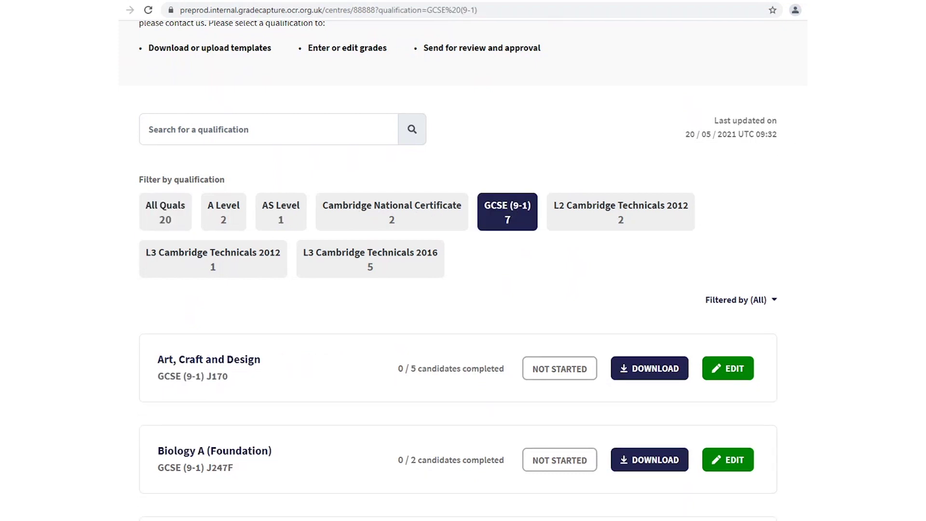
scroll(458, 265, down, 2)
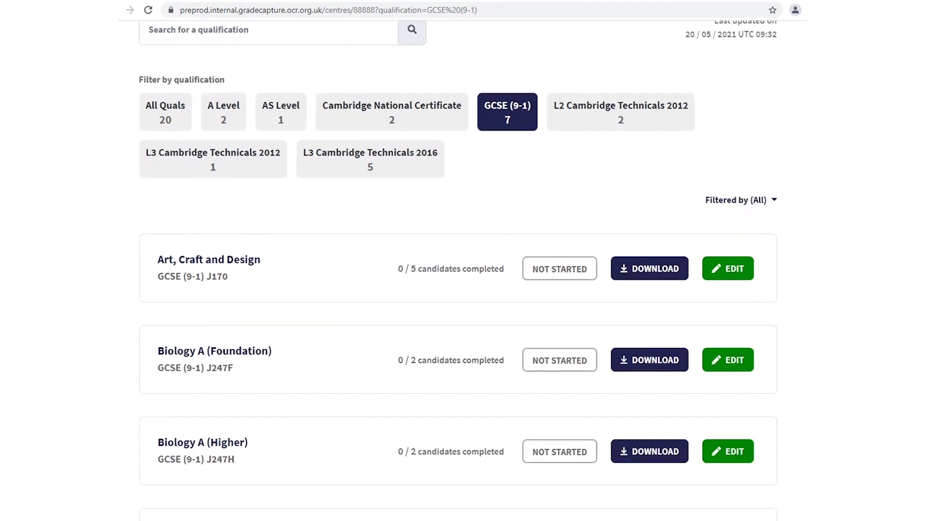
scroll(458, 270, down, 1)
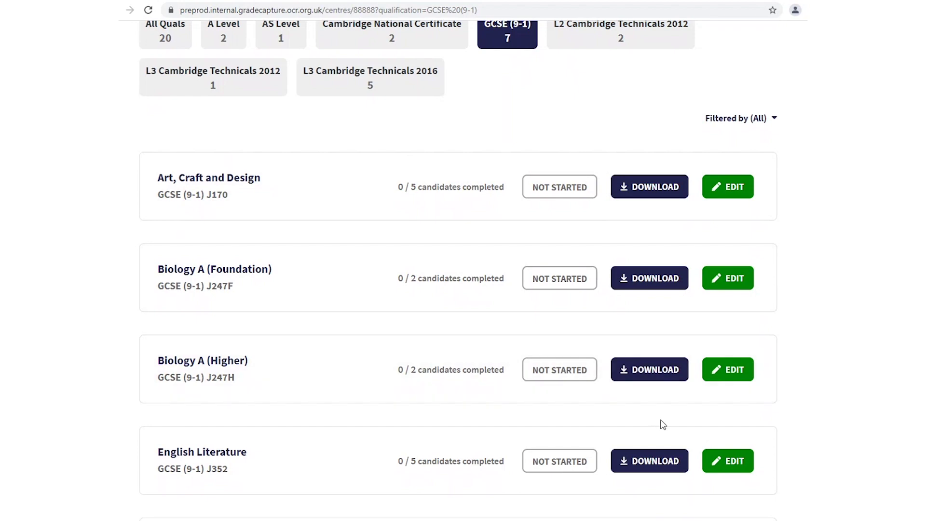
scroll(458, 270, up, 4)
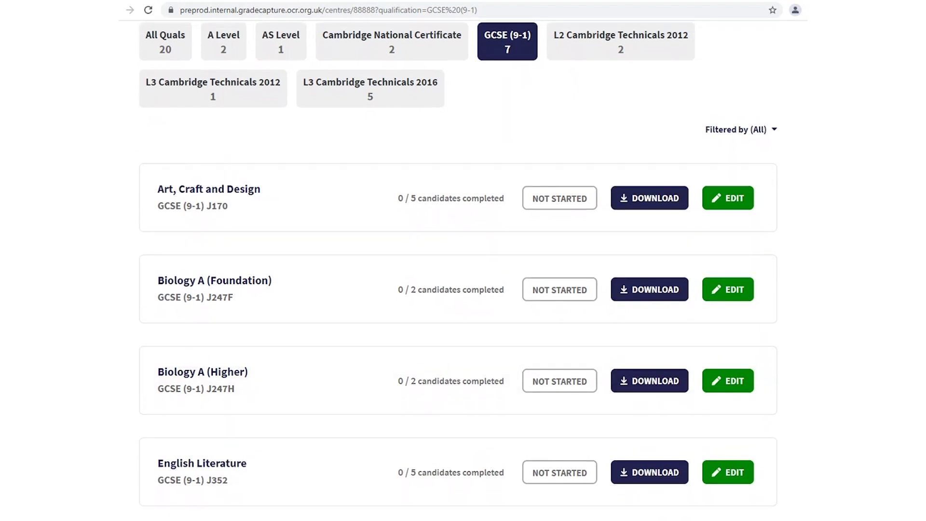
scroll(463, 270, up, 2)
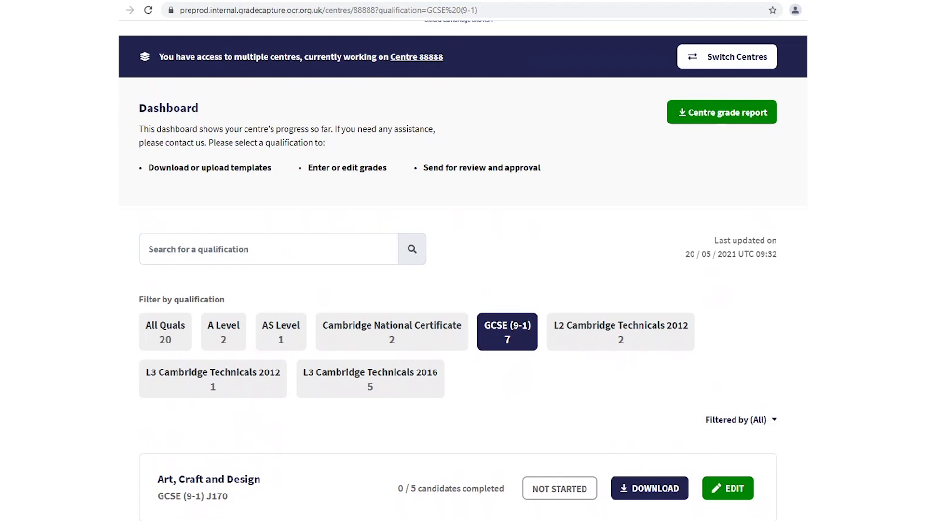
scroll(463, 270, down, 2)
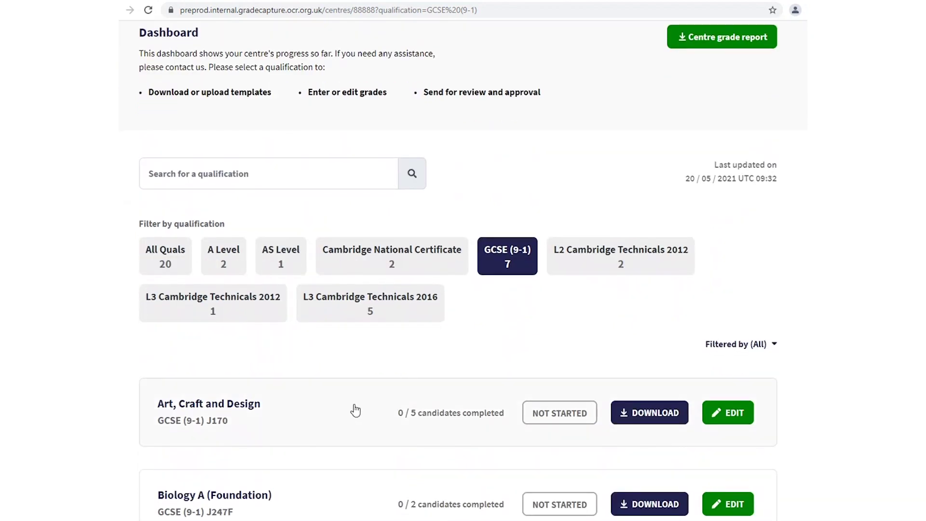
click(323, 407)
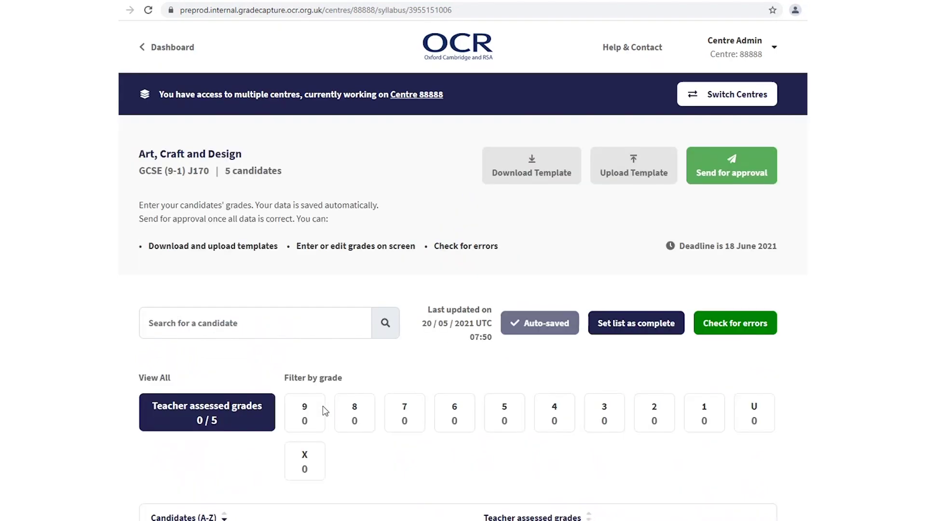
Enter teacher assessed grades of 8 for Candidate Five, 7 for Candidate Four and 5 for Candidate One
scroll(463, 270, down, 2)
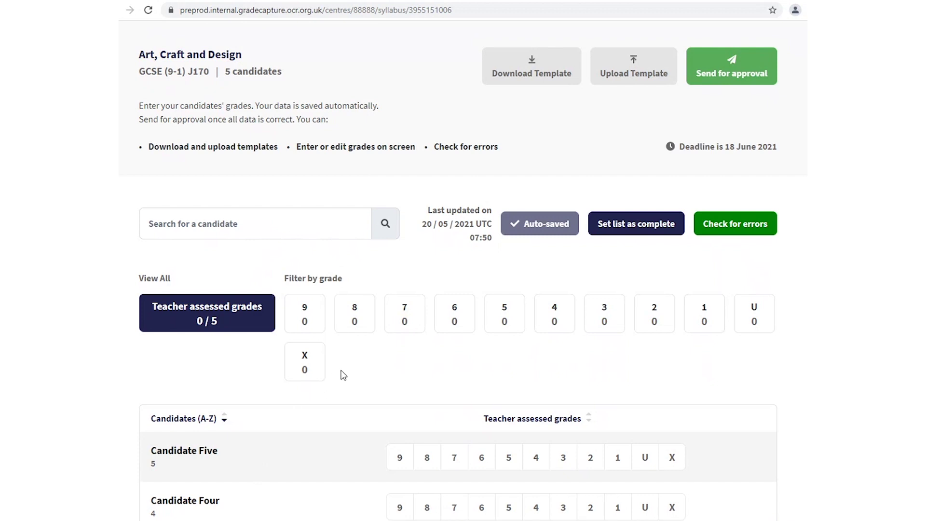
scroll(463, 289, down, 2)
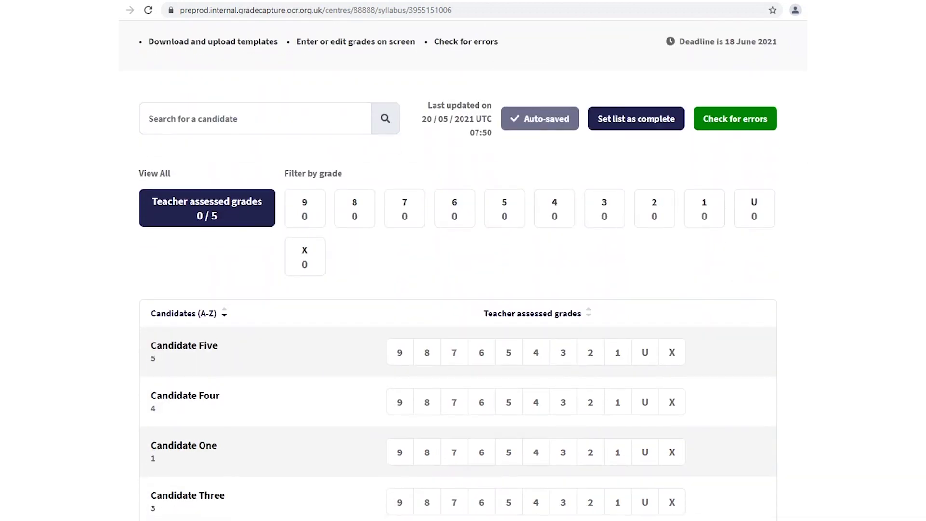
click(432, 356)
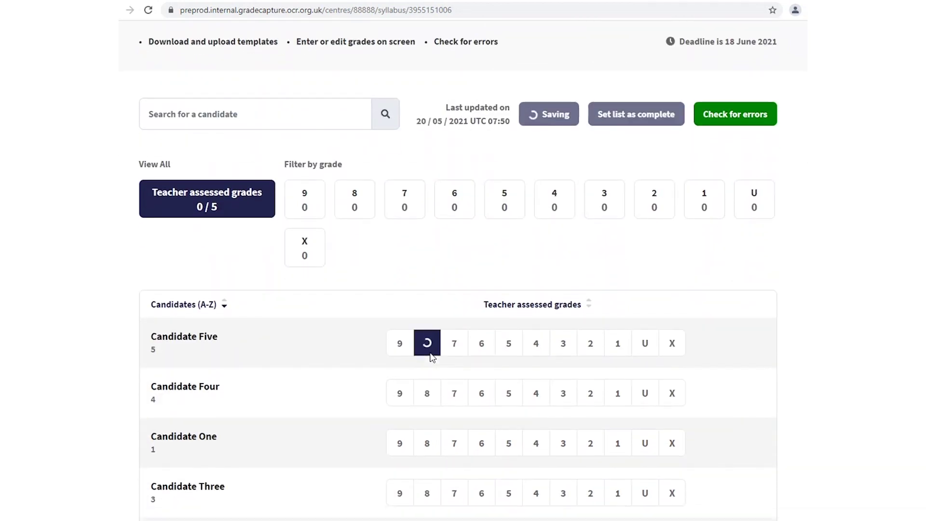
click(456, 400)
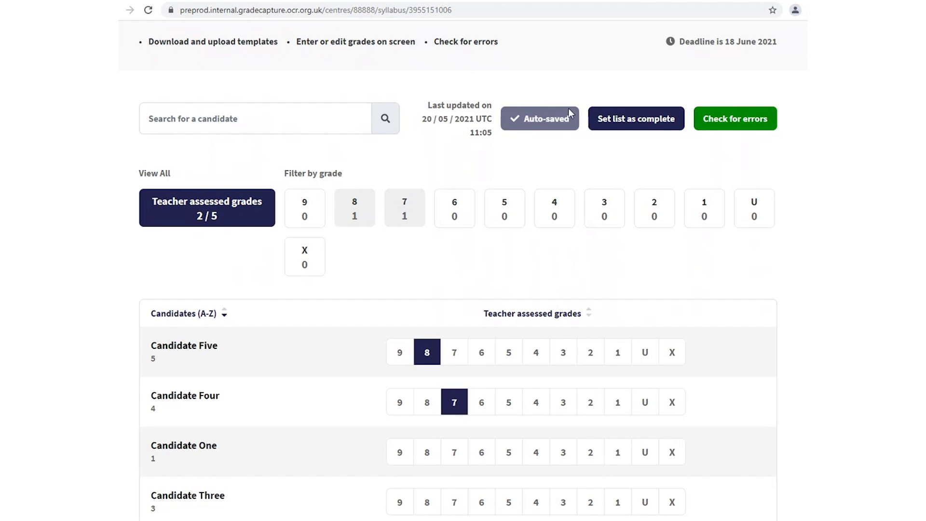
click(510, 453)
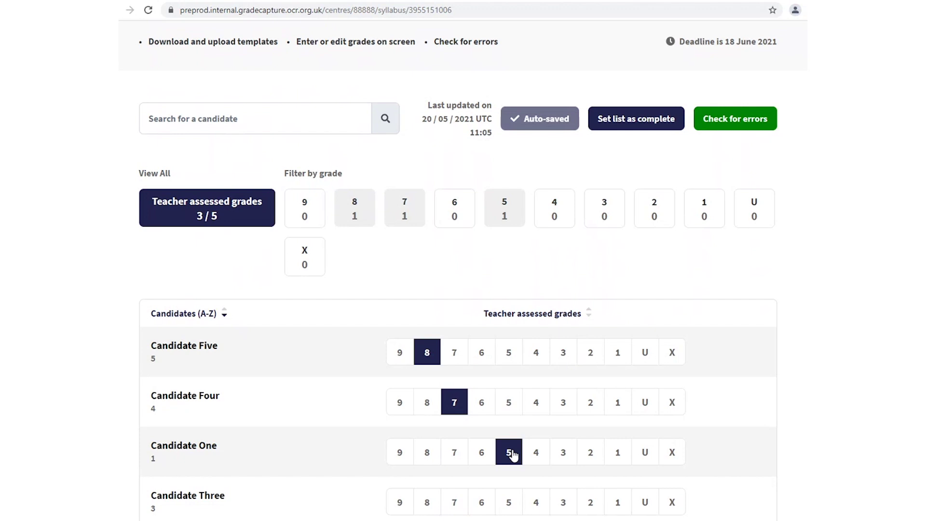
Sort the candidate list by name from Z to A, and by teacher assessed grade in both directions
click(225, 314)
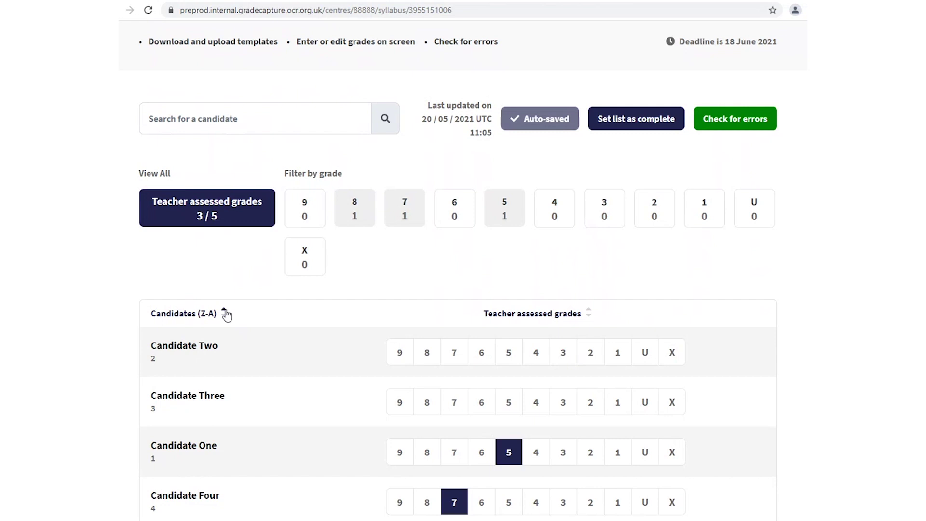
click(590, 313)
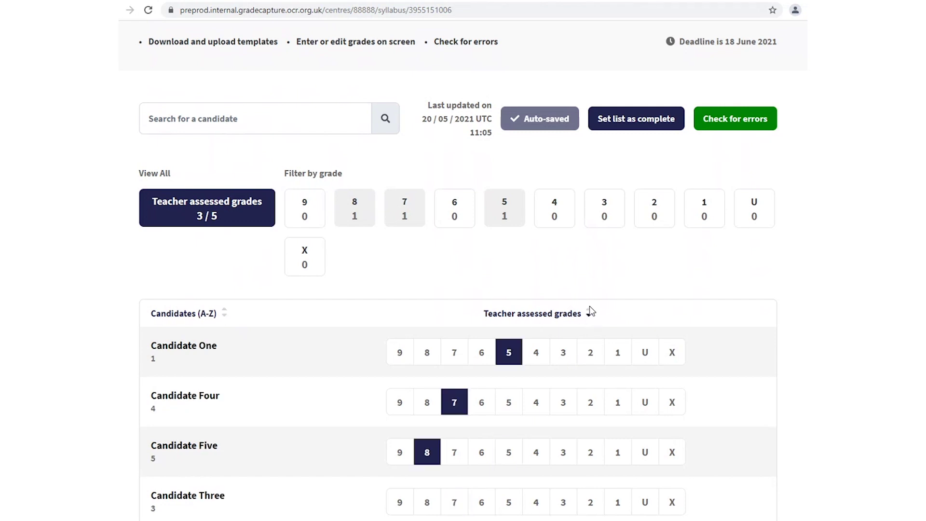
click(590, 313)
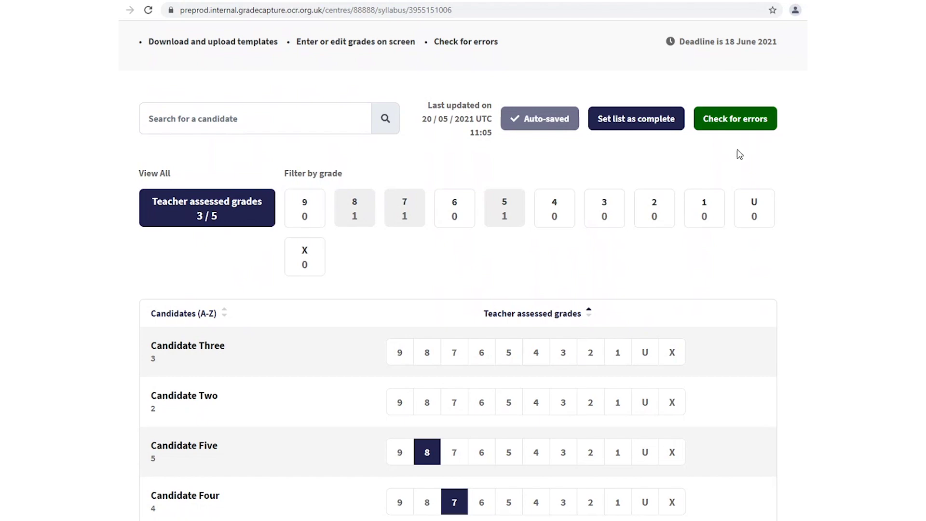
Check the Art, Craft and Design grades for errors and review the flagged candidates
click(732, 121)
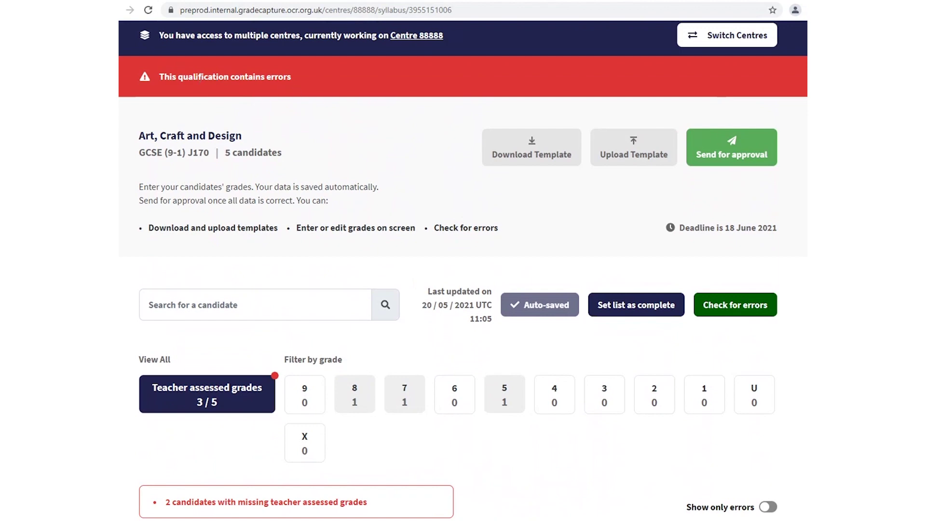
scroll(463, 270, down, 3)
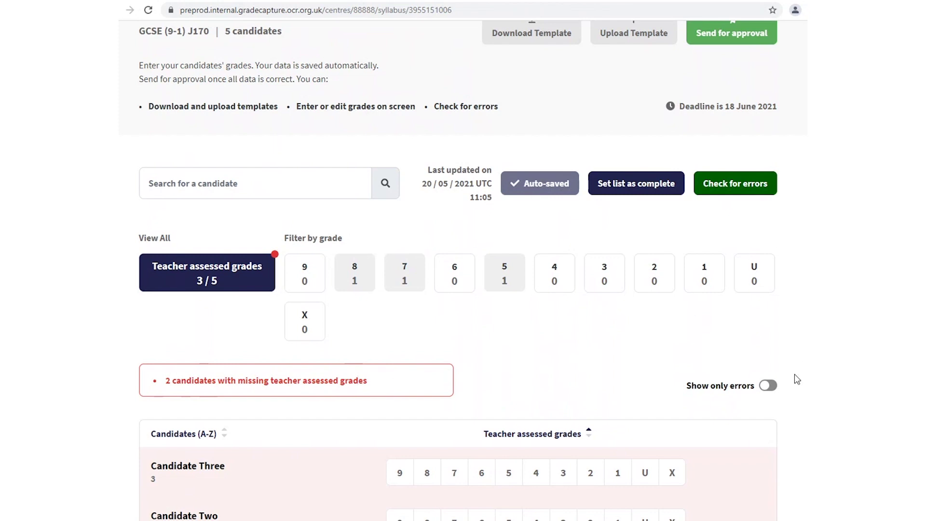
Download the CSV grade template for Art, Craft and Design J170 and open it in Excel
scroll(544, 154, up, 3)
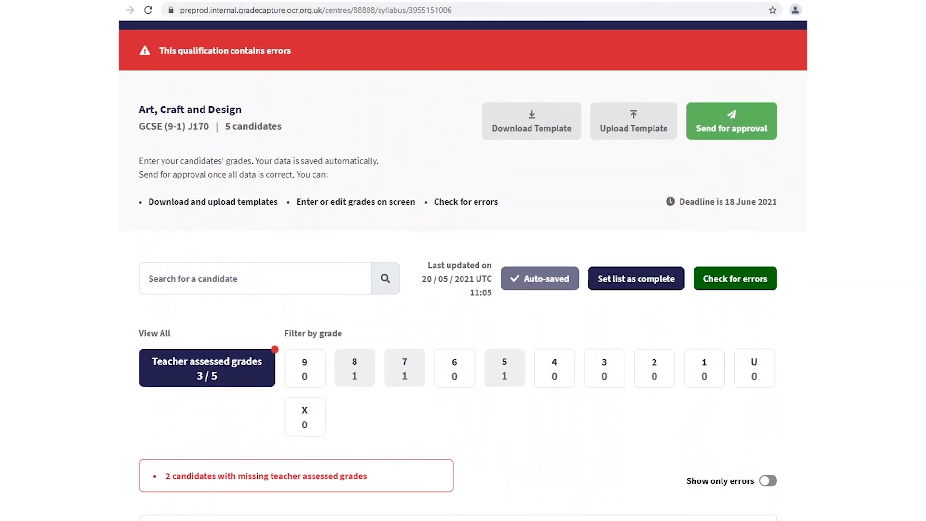
click(538, 149)
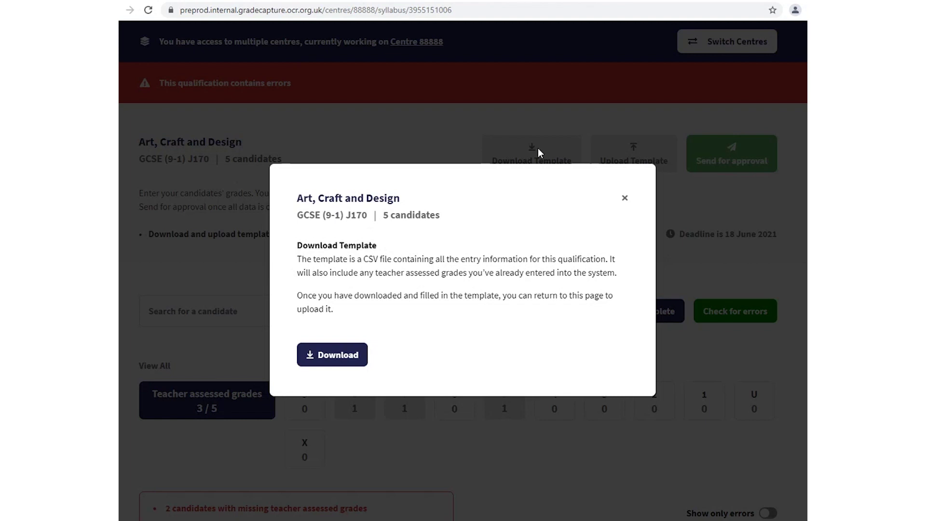
click(341, 355)
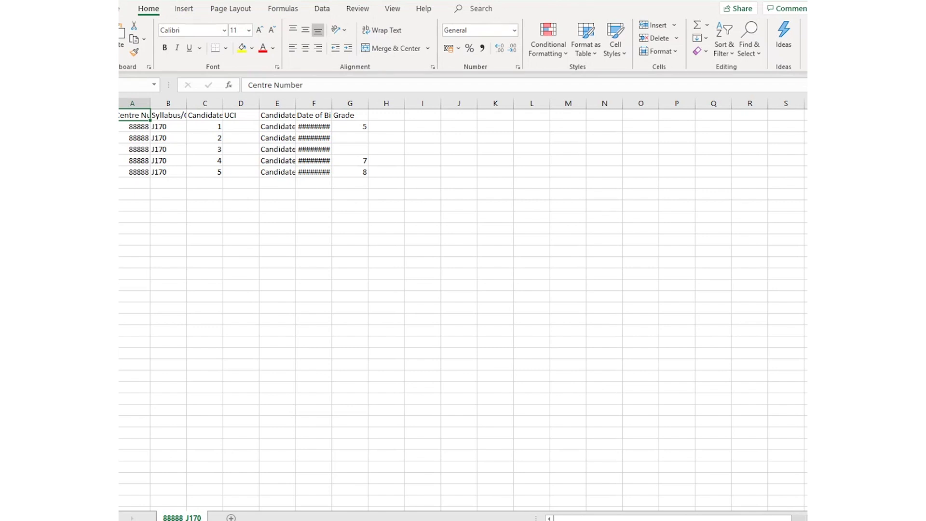
Autofit the Centre Number, Candidate Name and Date of Birth columns to their contents
double_click(148, 104)
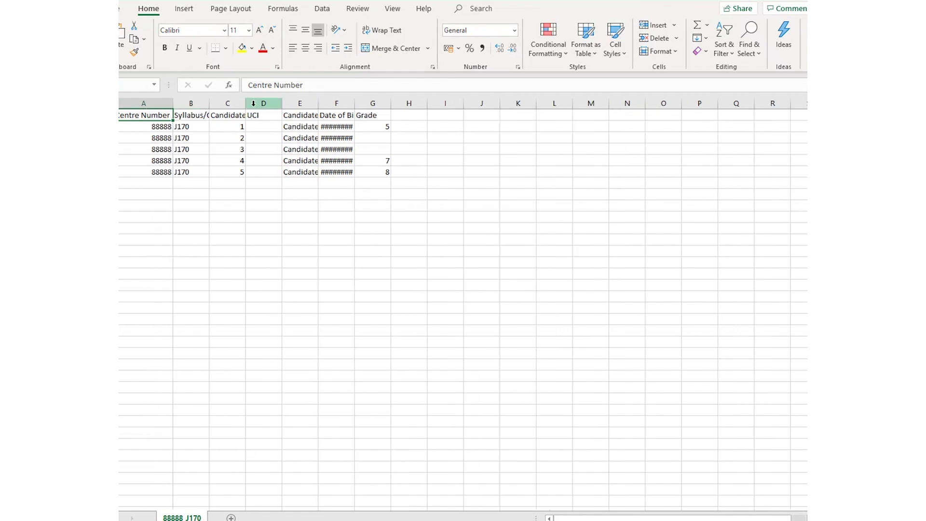
double_click(318, 104)
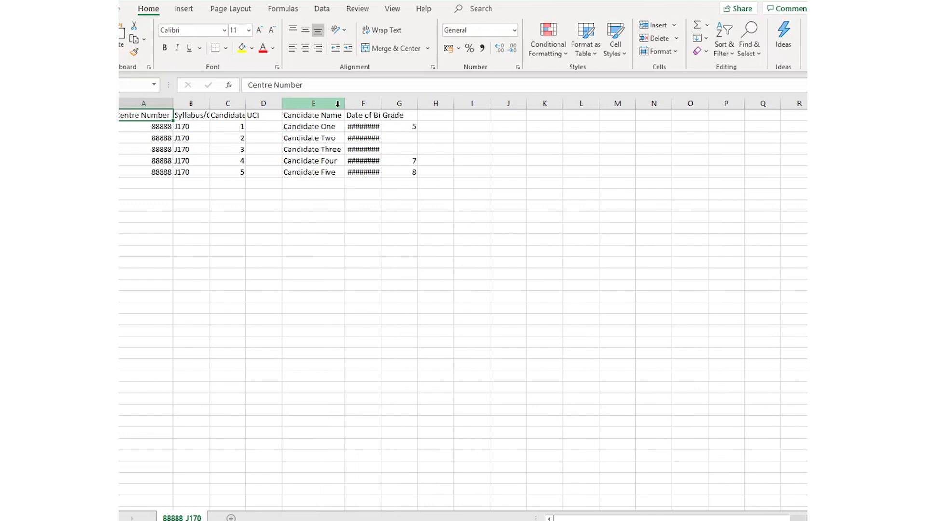
double_click(381, 103)
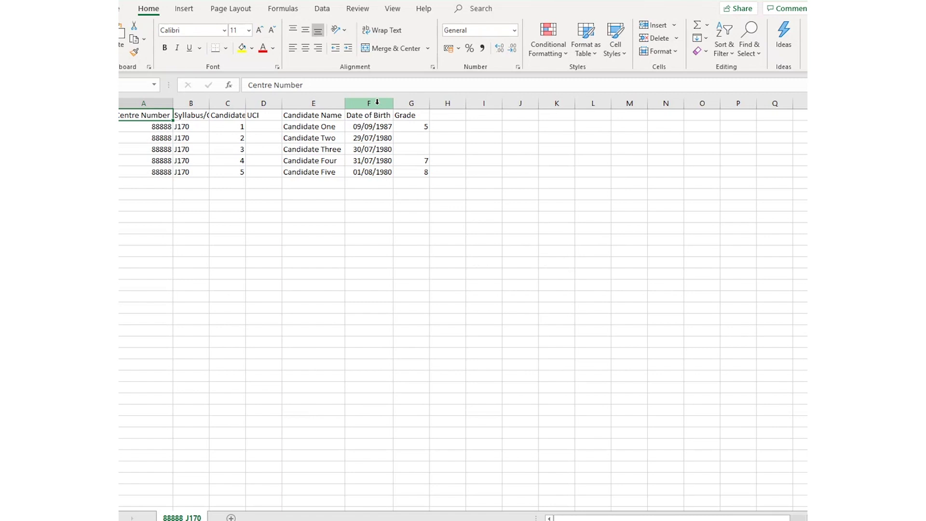
Enter grade 4 for Candidate Two and grade 9 for Candidate Three in the Grade column
click(424, 139)
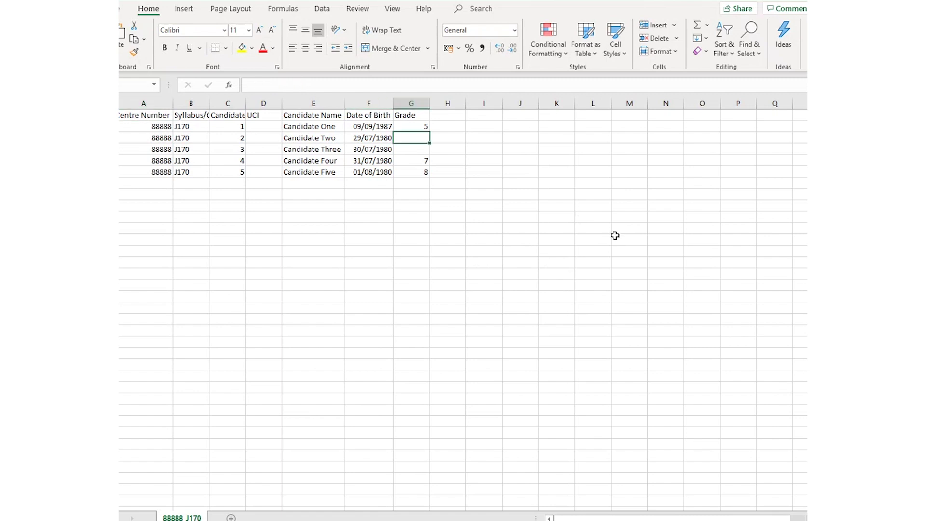
text(4)
key(Return)
text(9)
click(409, 184)
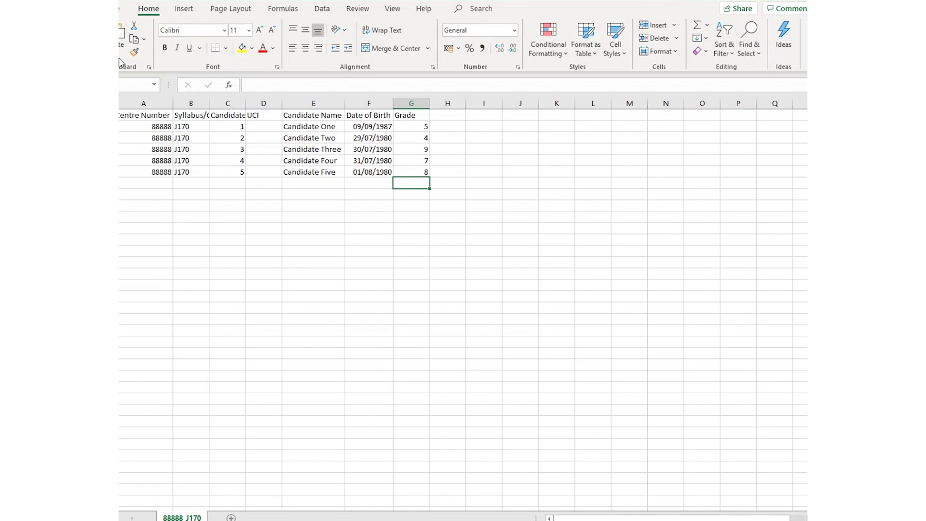
Save the completed template as the CSV file 88888_J170 on the Desktop and close Excel
click(120, 9)
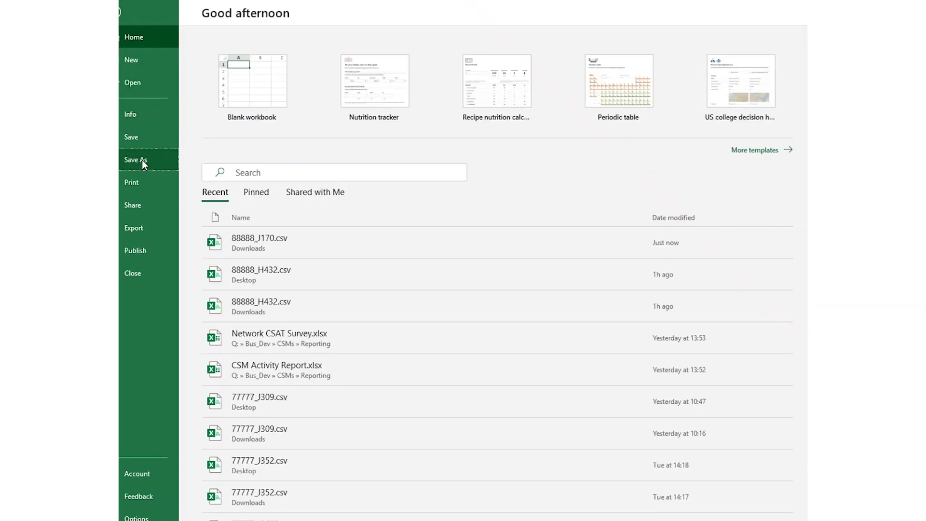
click(142, 160)
click(232, 242)
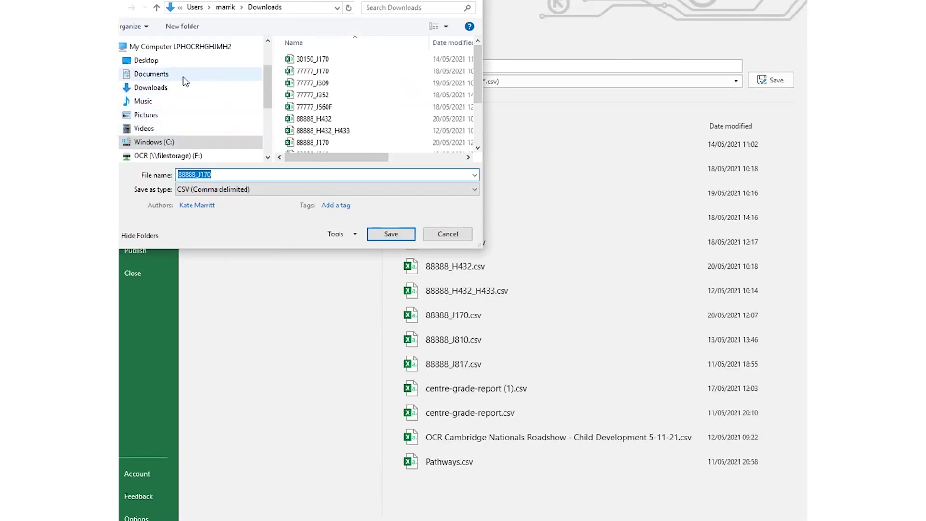
click(156, 63)
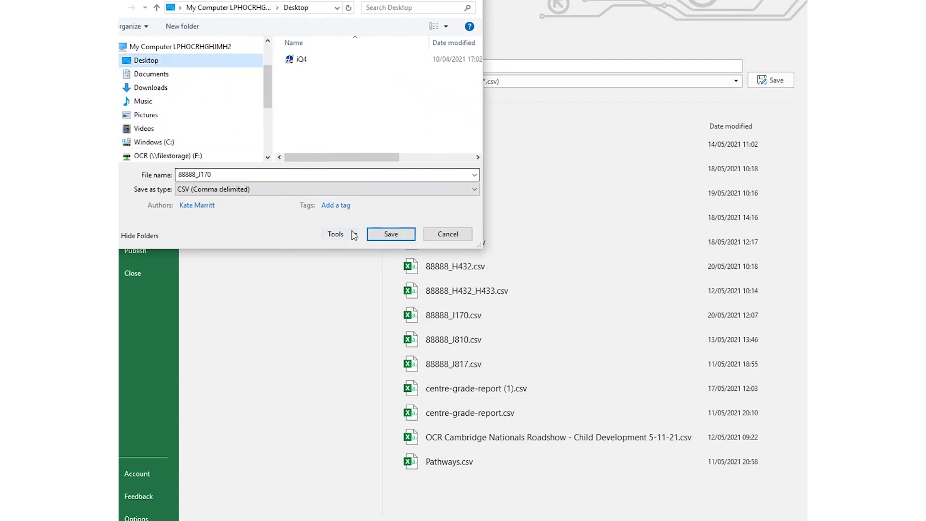
click(381, 234)
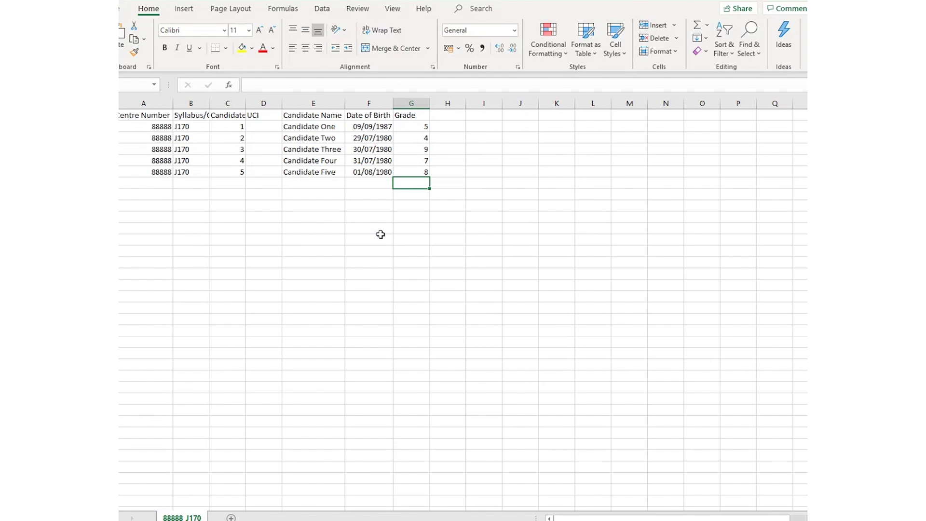
key(alt+F4)
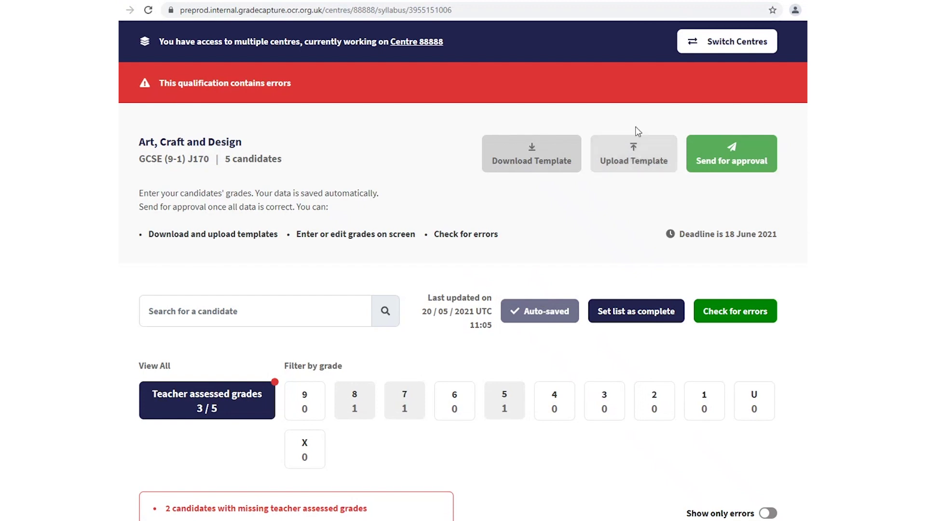
Upload the 88888_J170.csv template to Art, Craft and Design J170 and continue to the updated grades
click(639, 166)
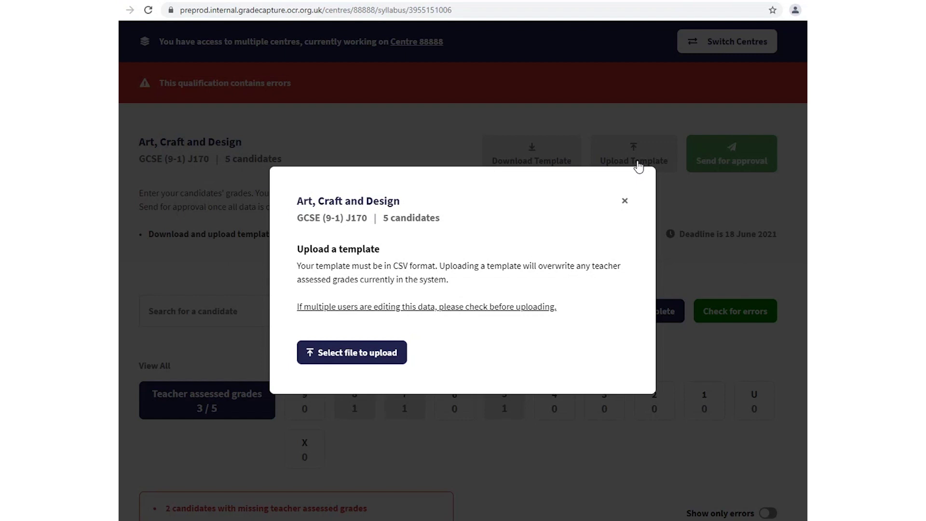
click(364, 357)
double_click(226, 59)
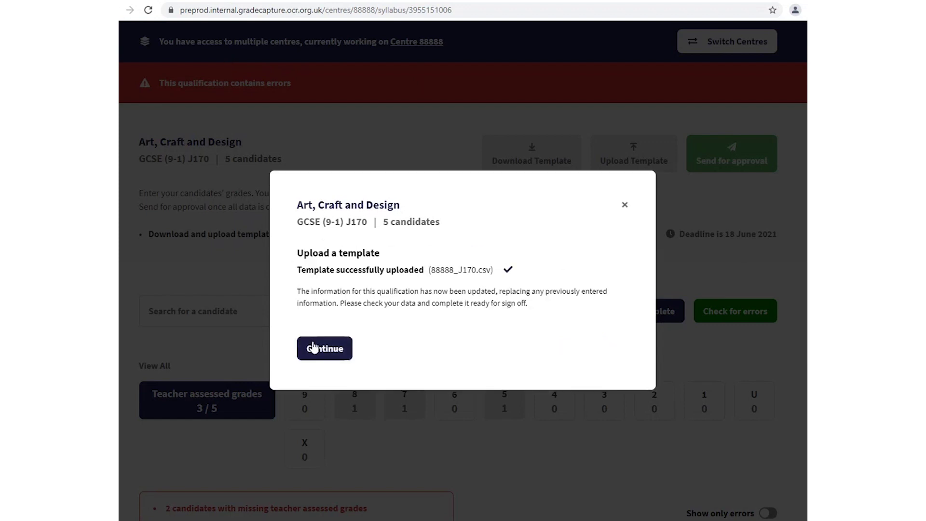
click(328, 349)
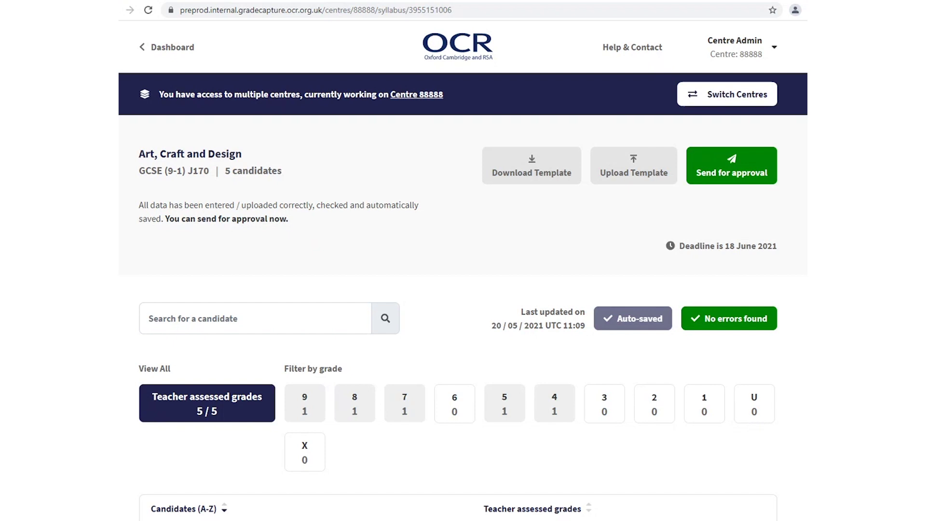
Return to the dashboard, filter by L3 Cambridge Technicals 2016 and open Performing Arts 05853
click(157, 50)
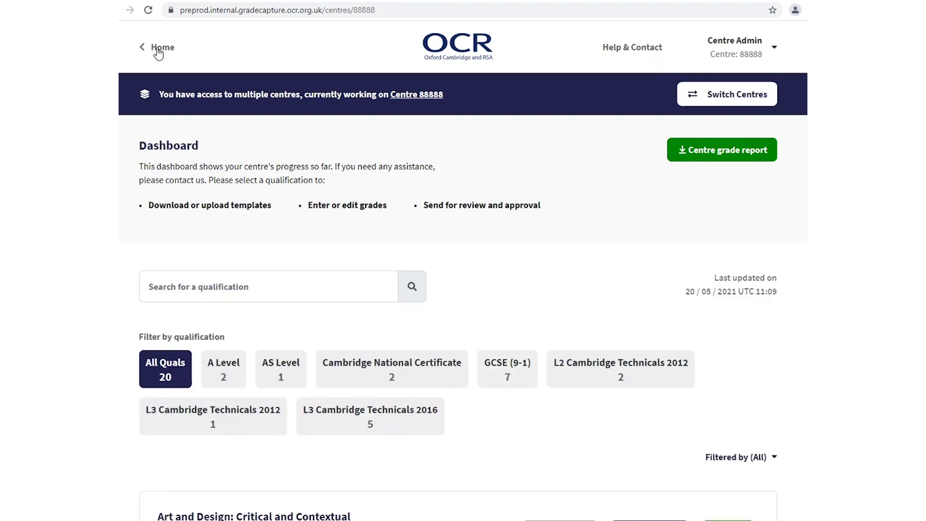
click(407, 425)
scroll(408, 426, down, 4)
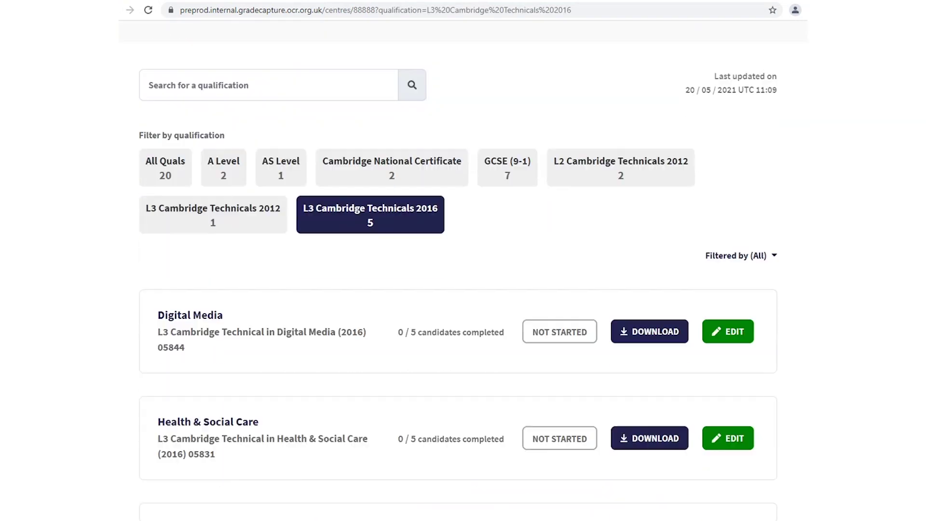
scroll(459, 270, down, 5)
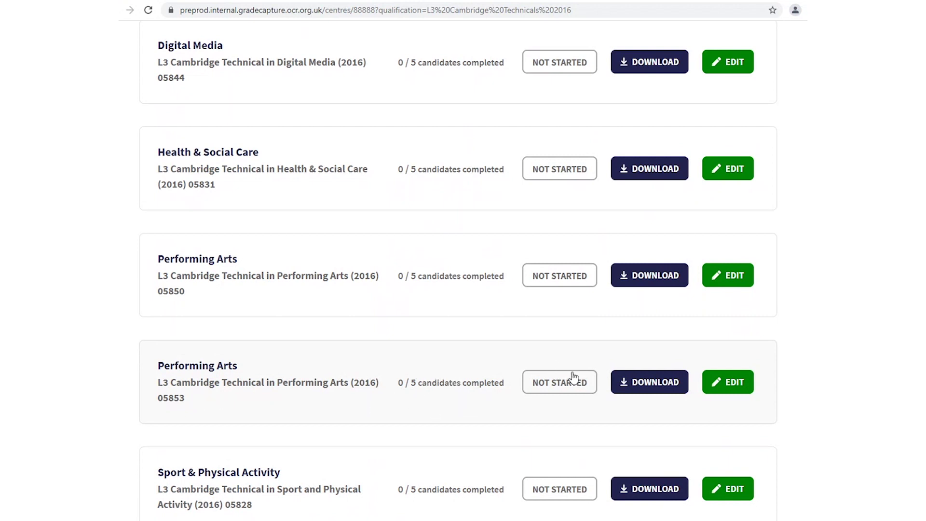
click(405, 384)
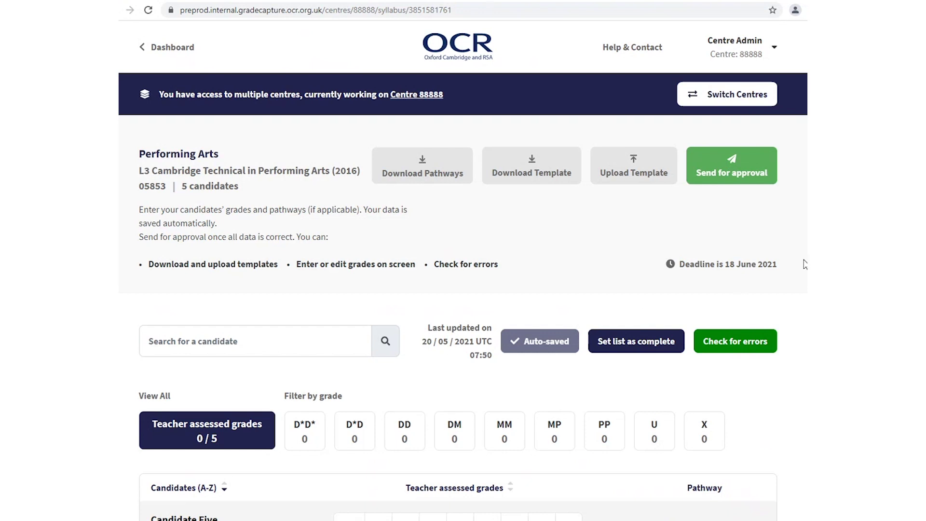
scroll(806, 265, down, 1)
scroll(782, 384, down, 3)
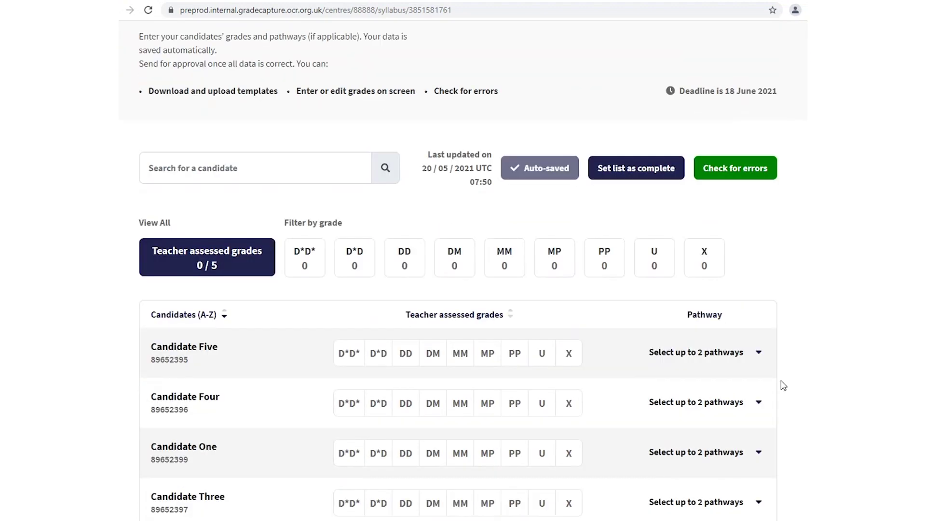
Give Candidate Five the grade DM with the Acting and Dance pathways
click(433, 353)
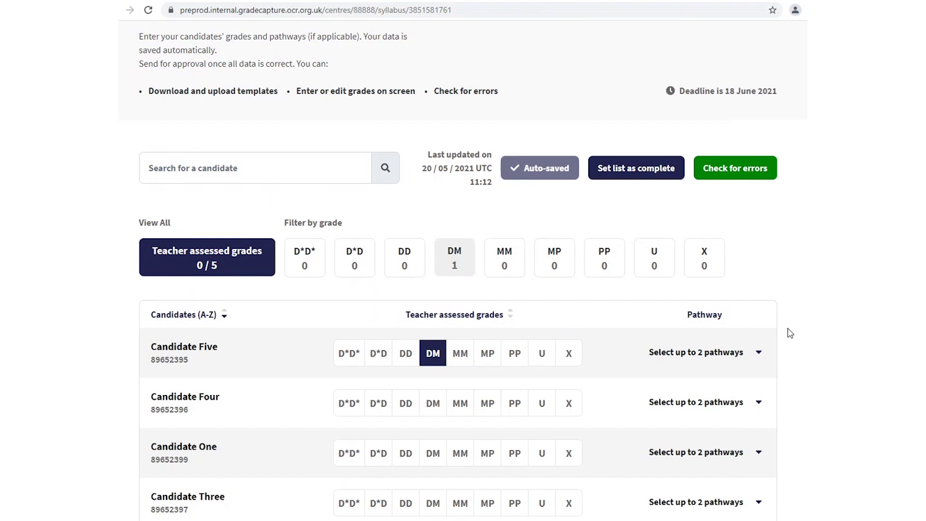
click(757, 353)
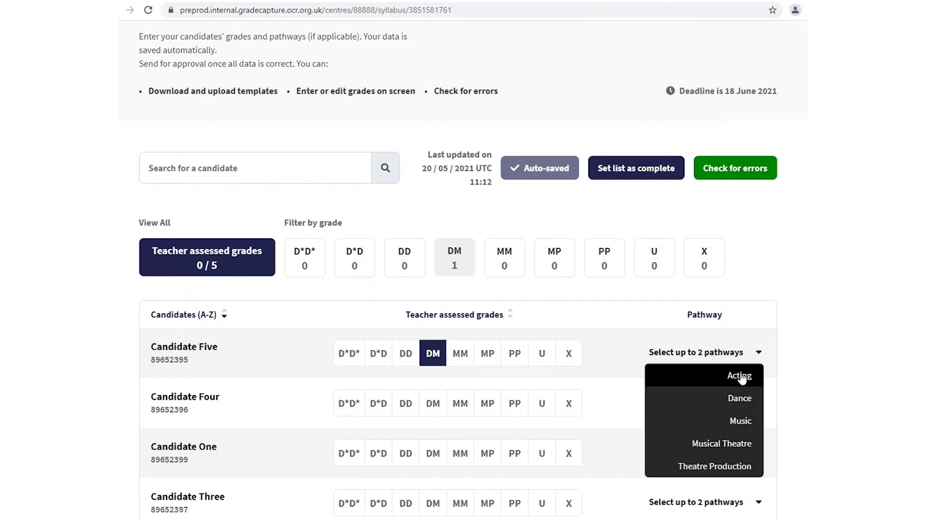
click(741, 375)
click(759, 353)
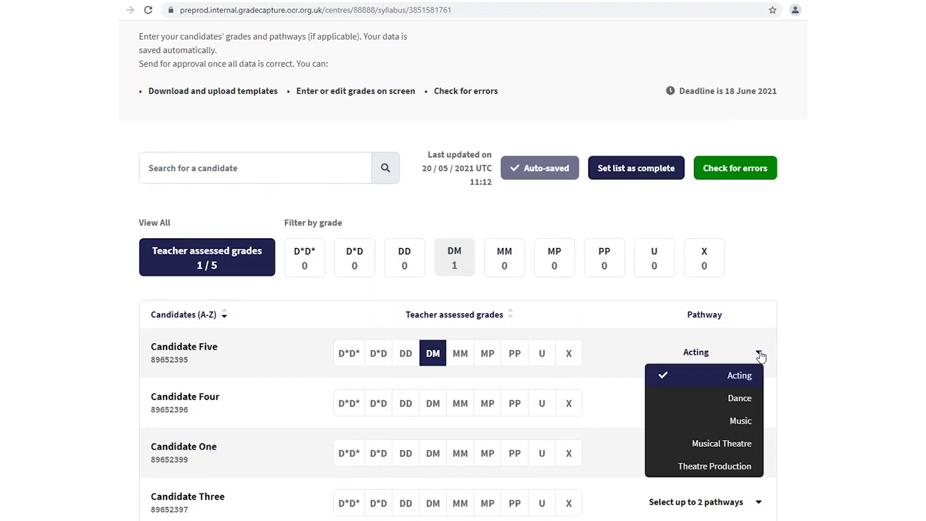
click(738, 399)
Give Candidate Four the grade DD with the Dance pathway
click(406, 415)
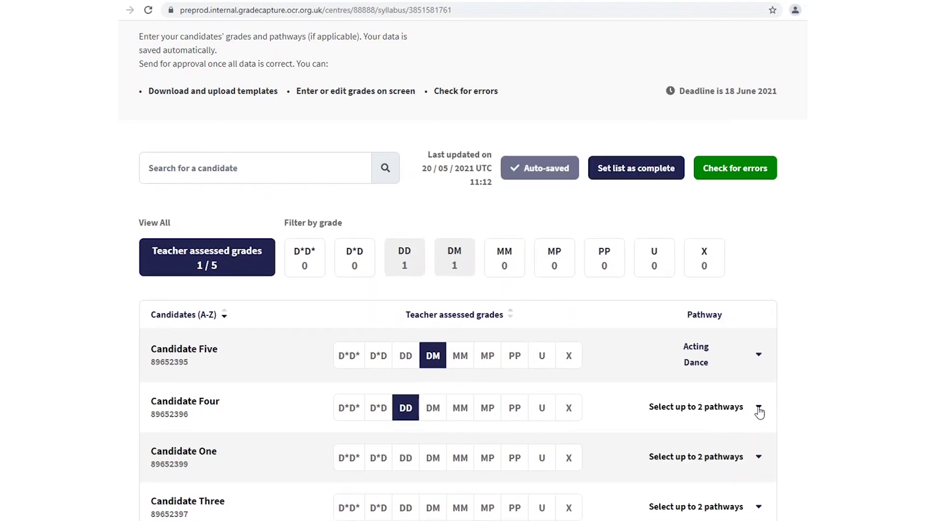
click(759, 408)
click(745, 453)
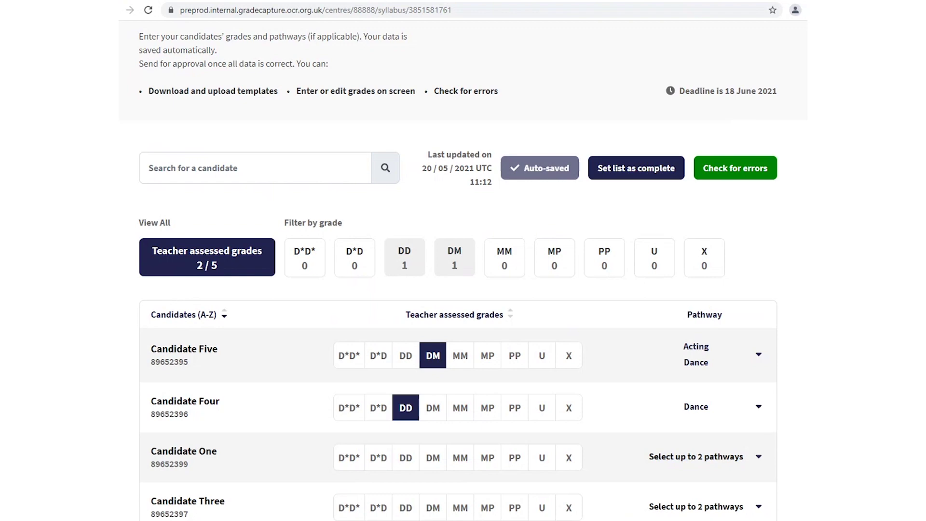
Set the Performing Arts candidate list as complete, marking candidates without grades as X
scroll(440, 193, up, 3)
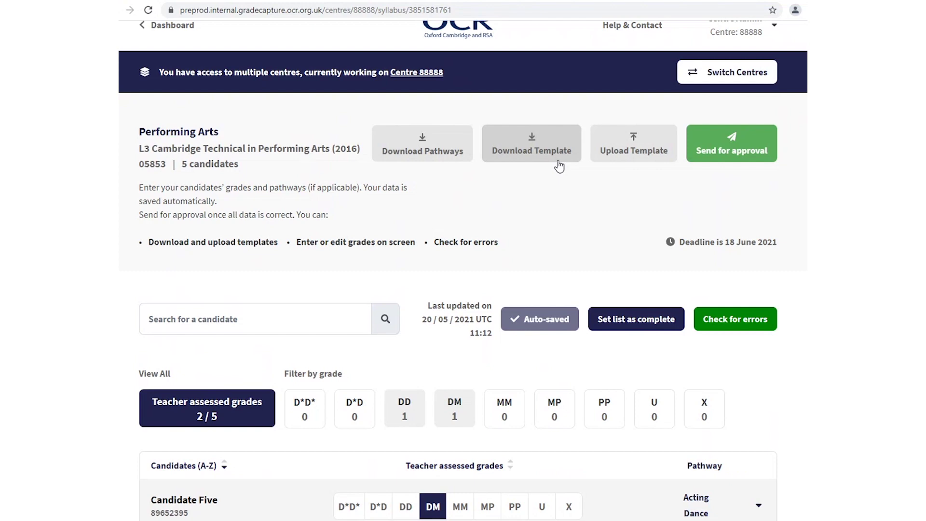
scroll(464, 270, down, 5)
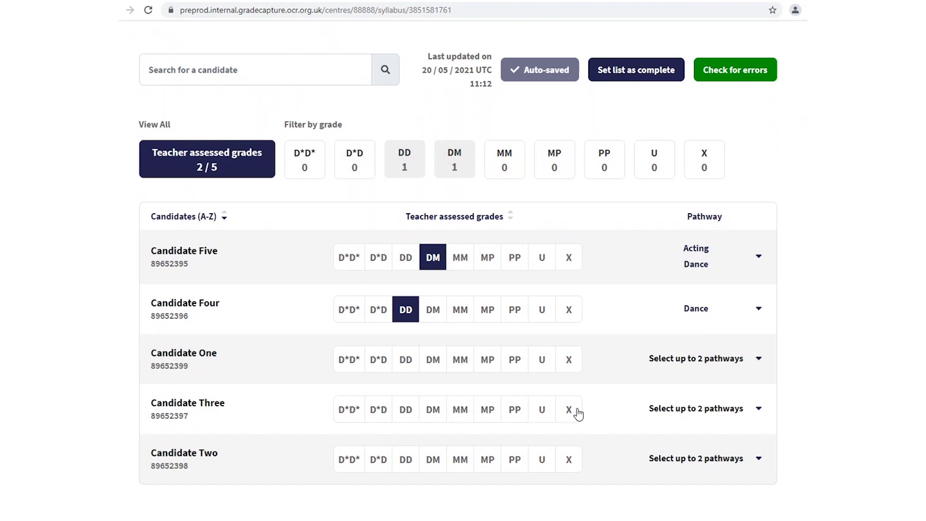
click(645, 72)
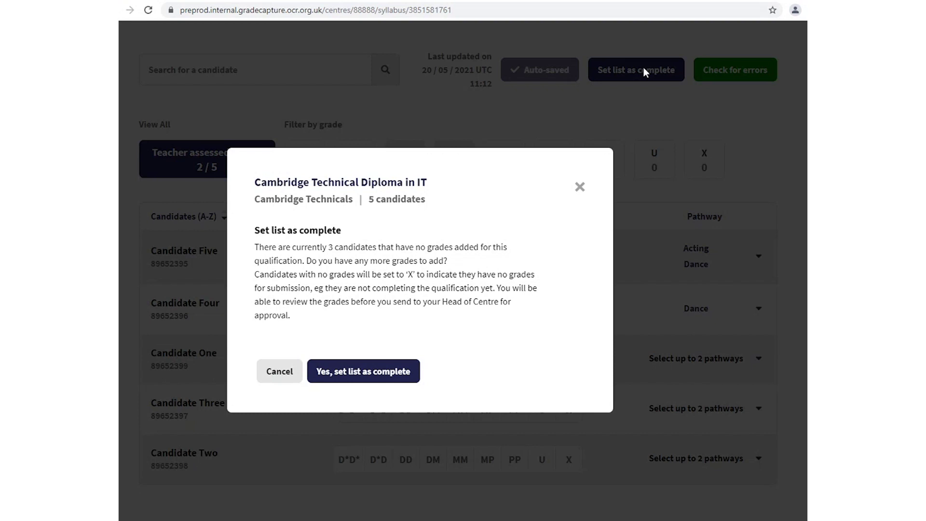
click(364, 379)
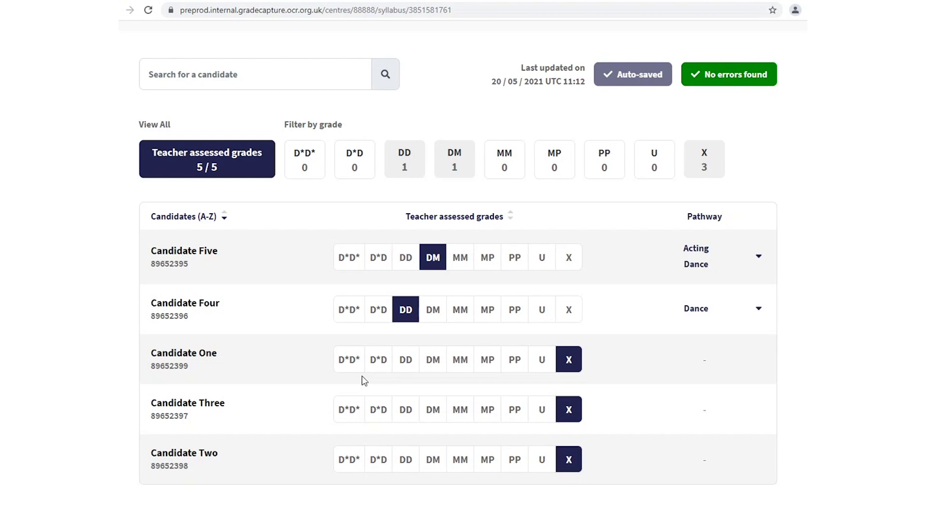
Go back to the dashboard, filter by GCSE (9-1) and open Art, Craft and Design J170
scroll(459, 275, up, 1)
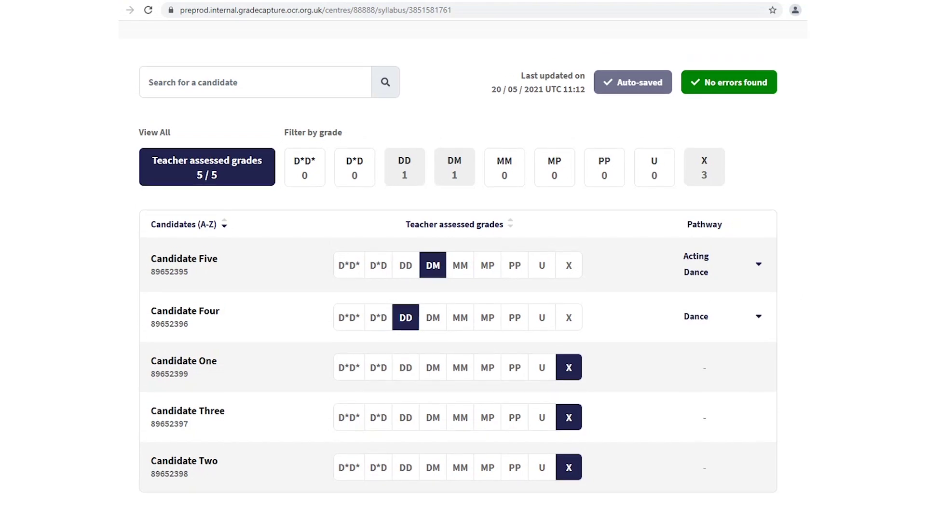
scroll(459, 271, up, 5)
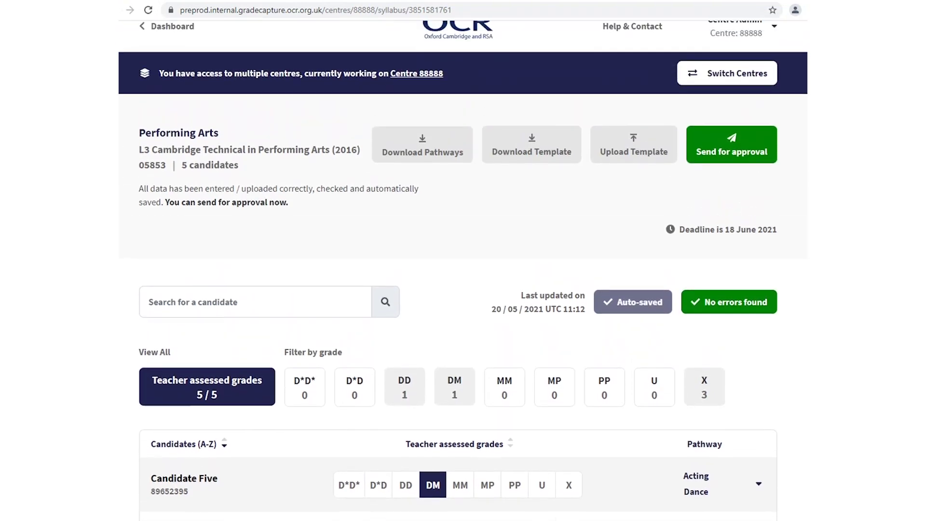
scroll(458, 270, up, 1)
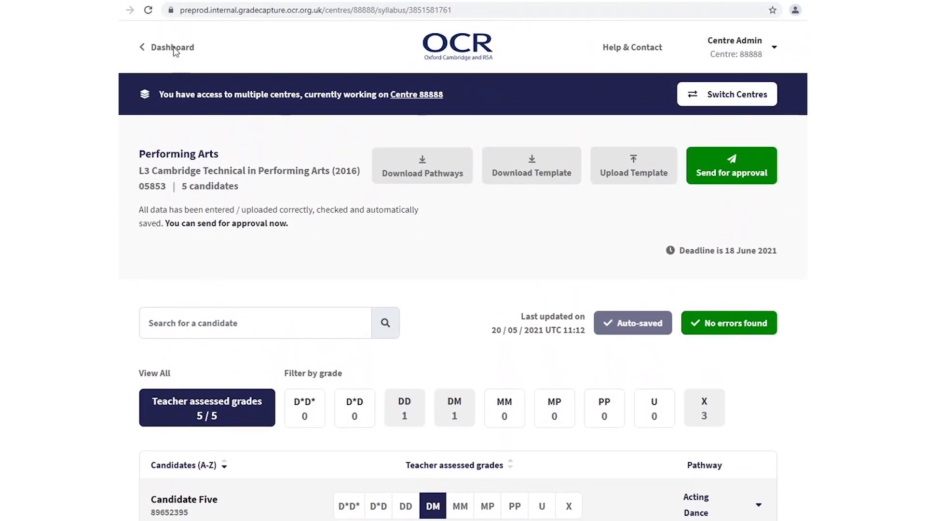
click(174, 48)
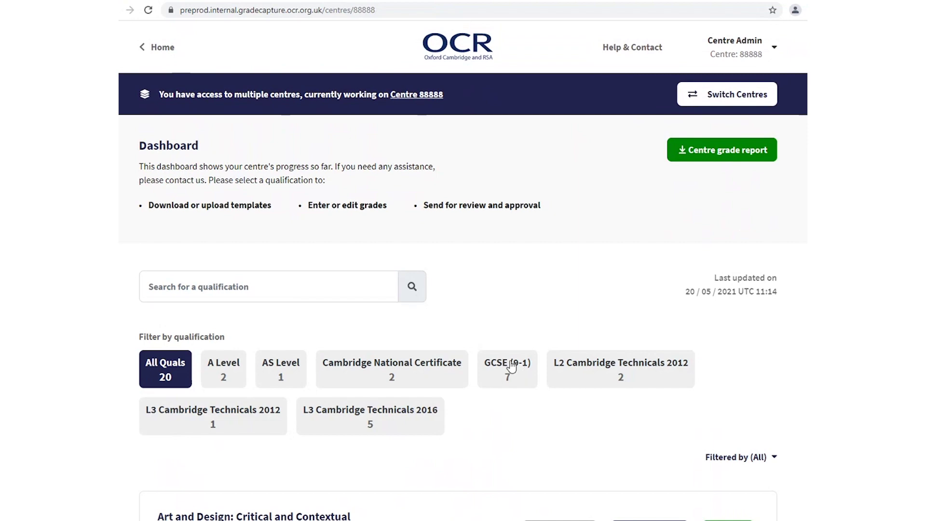
click(524, 373)
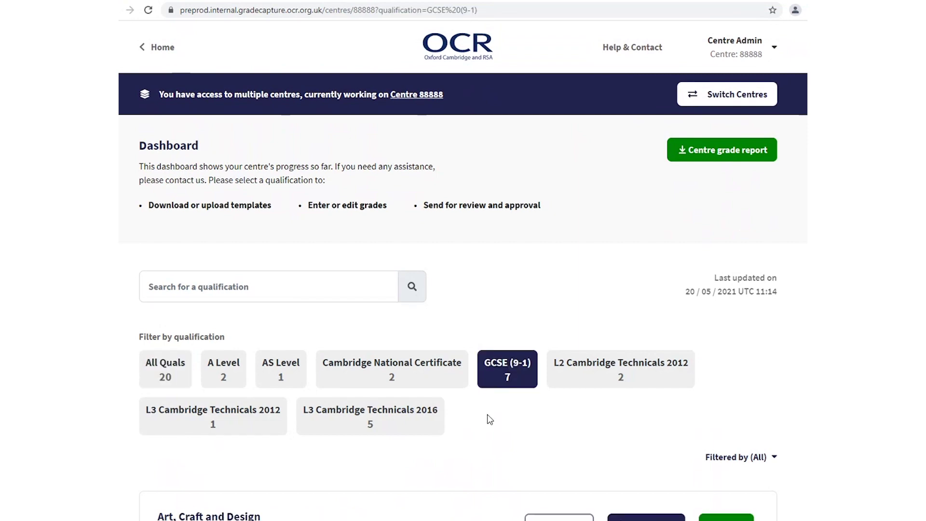
scroll(489, 420, down, 5)
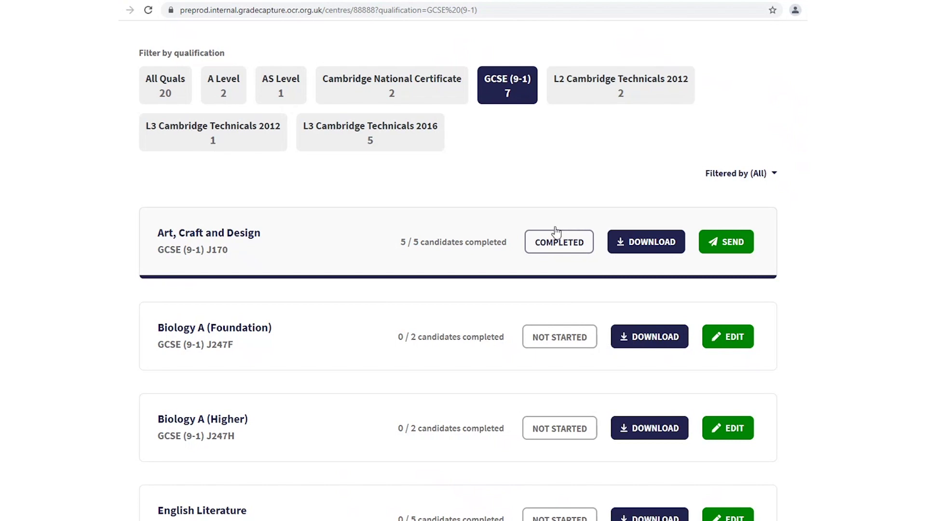
click(481, 256)
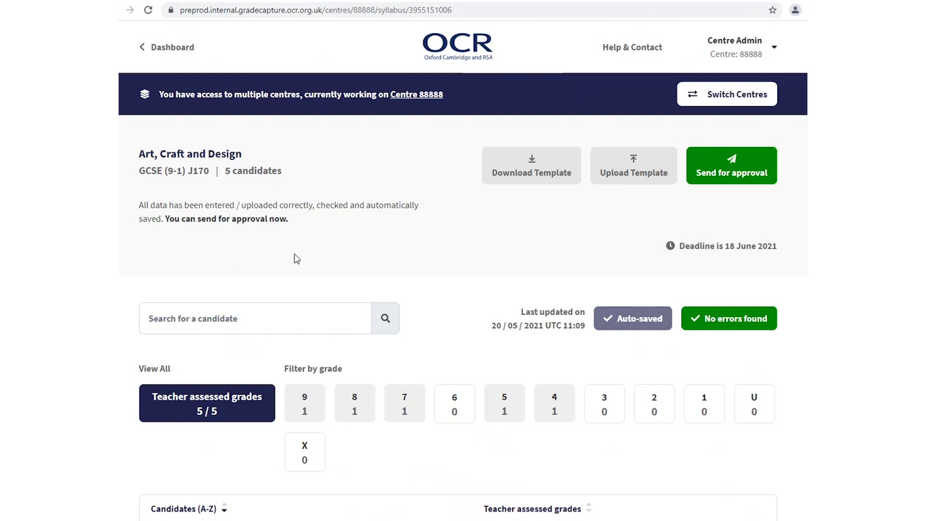
Send the Art, Craft and Design J170 teacher assessed grades to the Head of Centre for approval
click(734, 174)
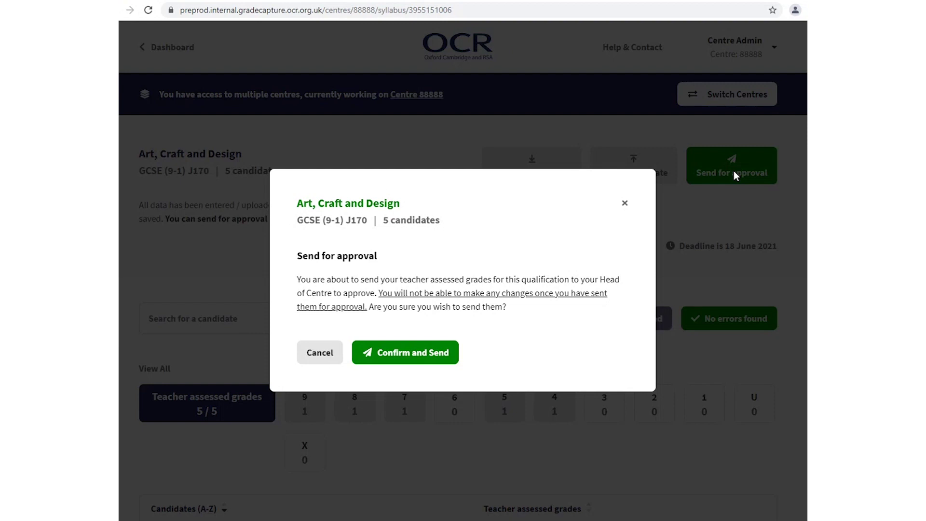
click(401, 356)
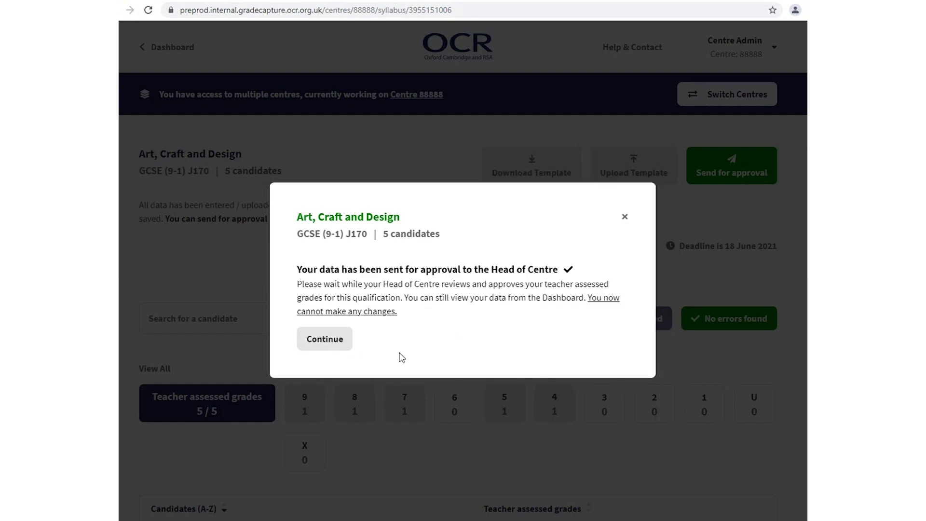
click(337, 347)
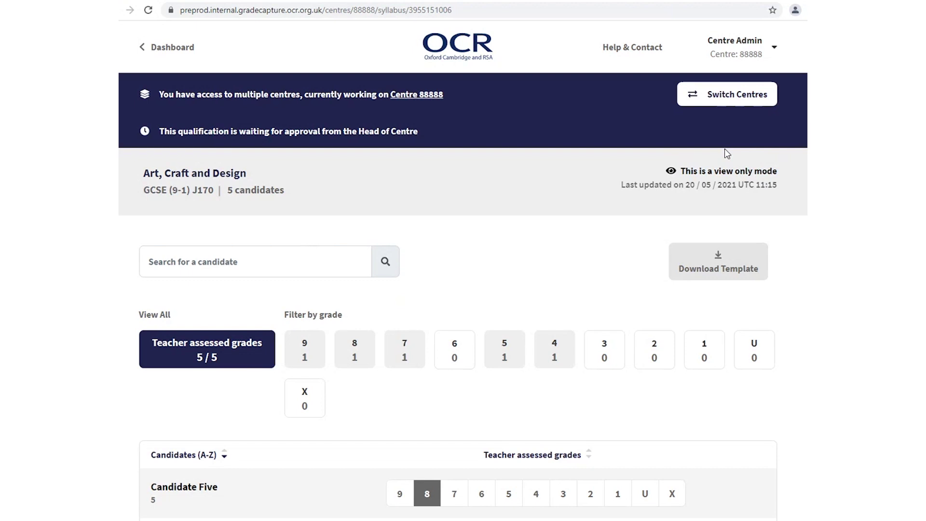
Log out of the Centre Admin account and log in as Head of Centre with the saved e-mail and password
click(755, 48)
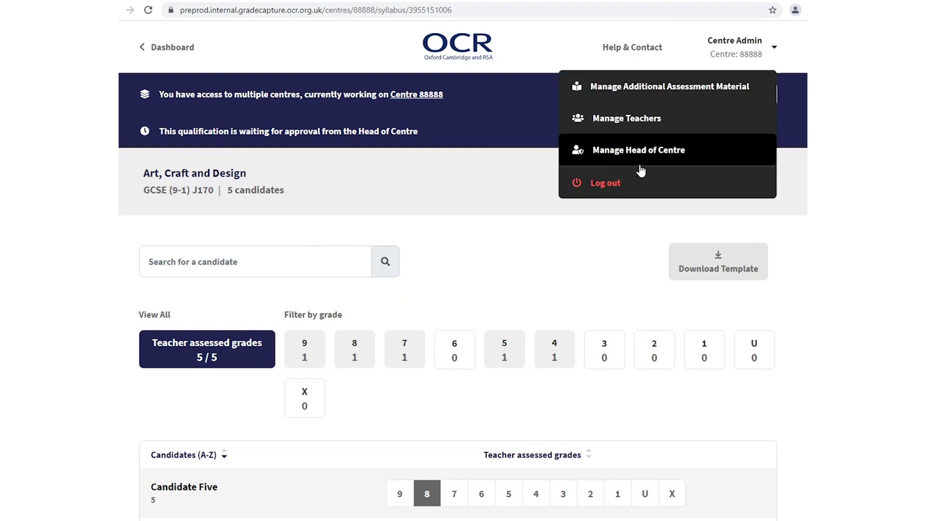
click(607, 183)
click(192, 221)
click(434, 295)
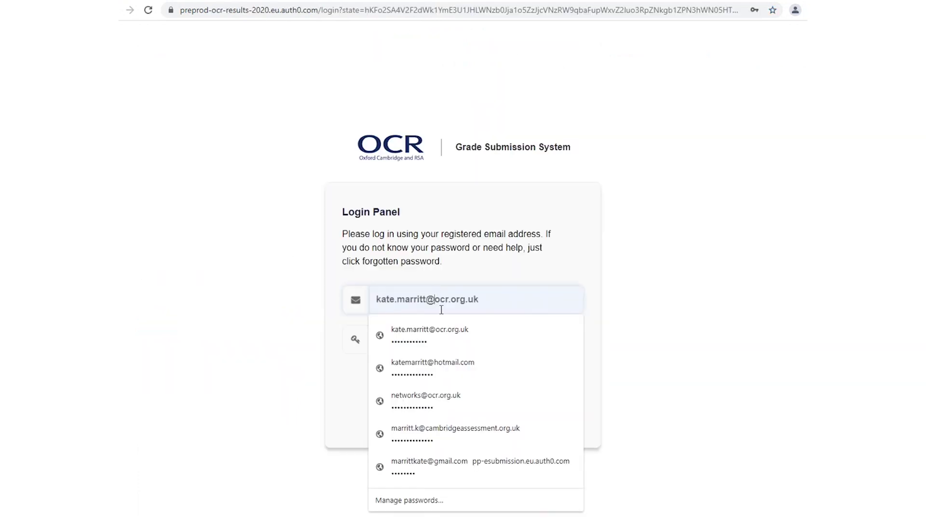
click(436, 362)
click(464, 414)
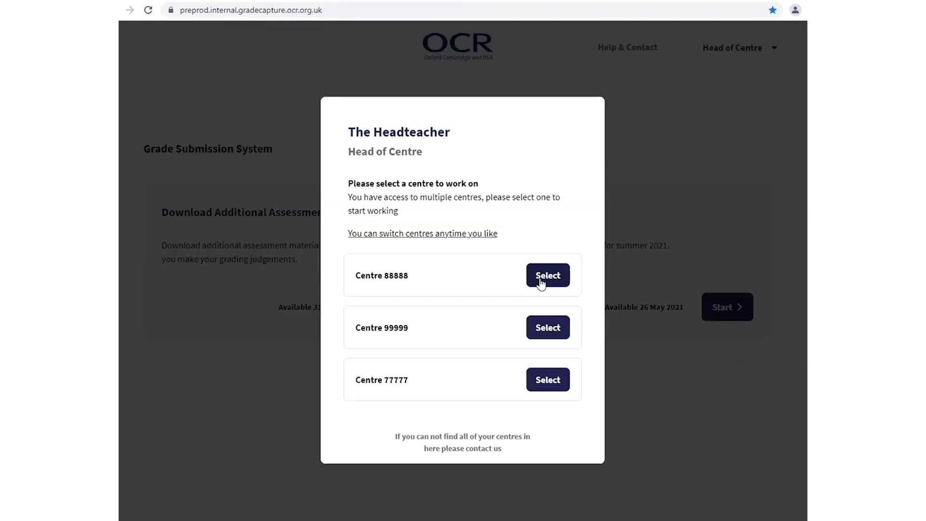
Choose Centre 88888 as the centre to work on and open its grade dashboard at the qualification list
click(544, 275)
click(727, 348)
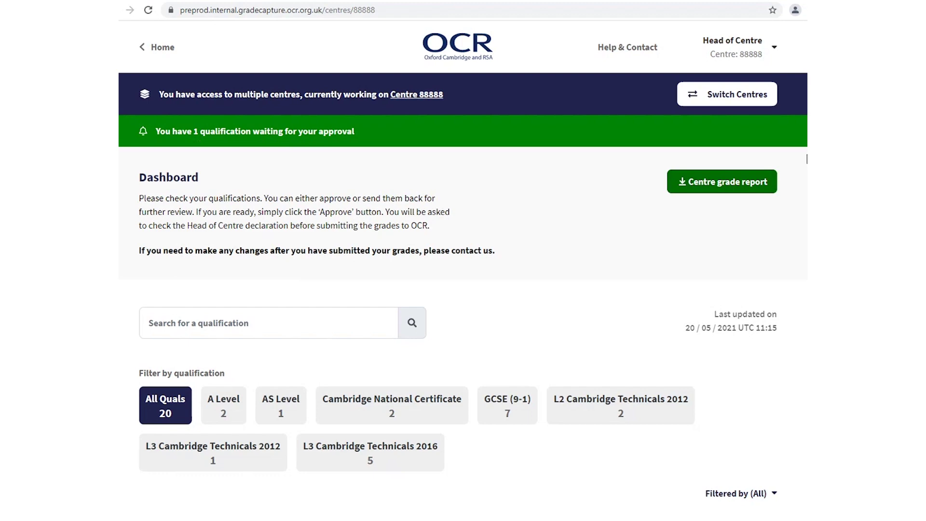
scroll(463, 270, down, 5)
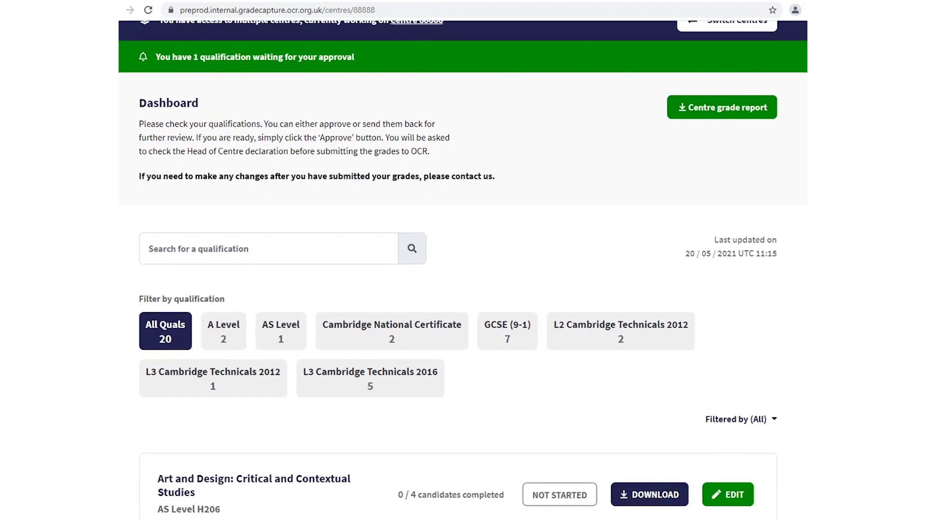
scroll(463, 270, down, 1)
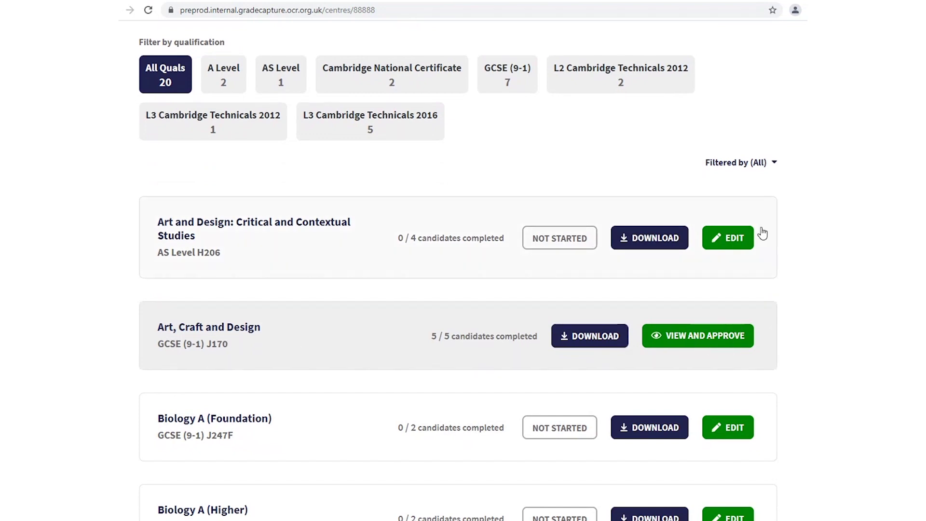
Filter the qualifications by Awaiting Approval and open Art, Craft and Design J170
click(775, 165)
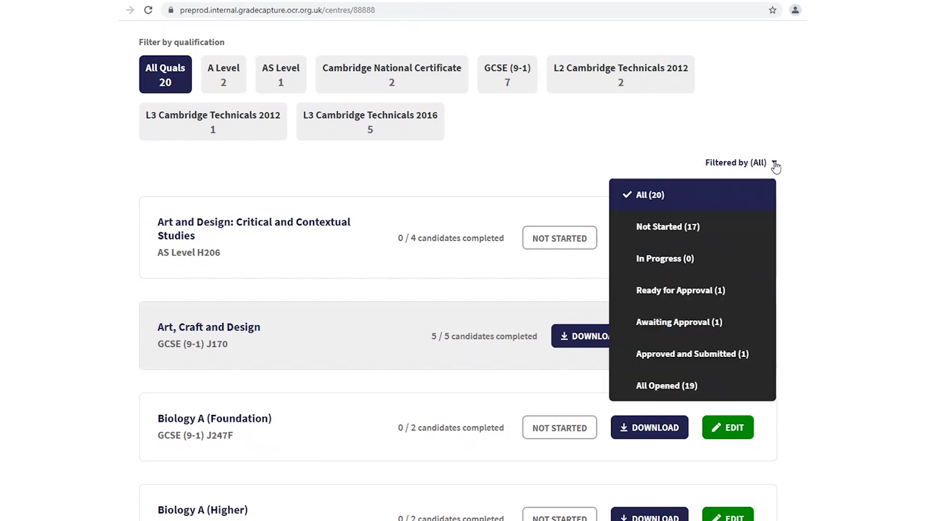
click(698, 327)
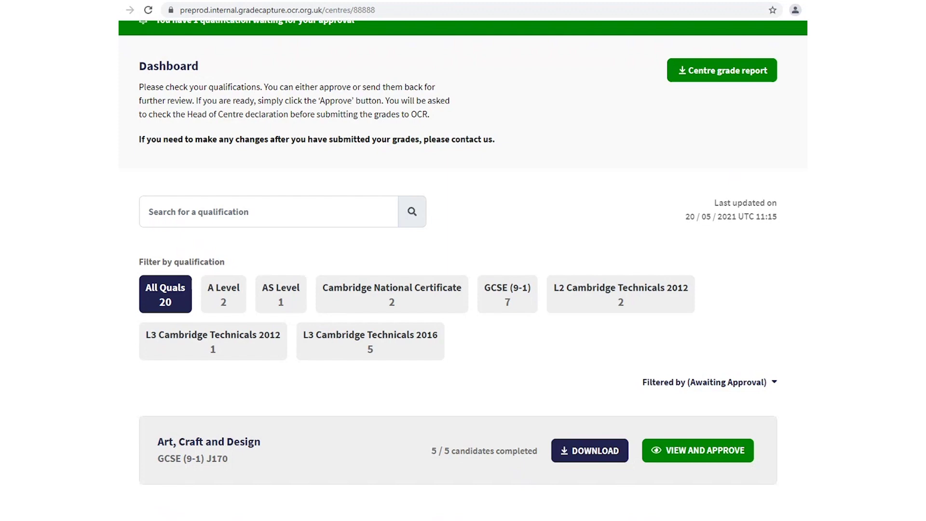
click(342, 442)
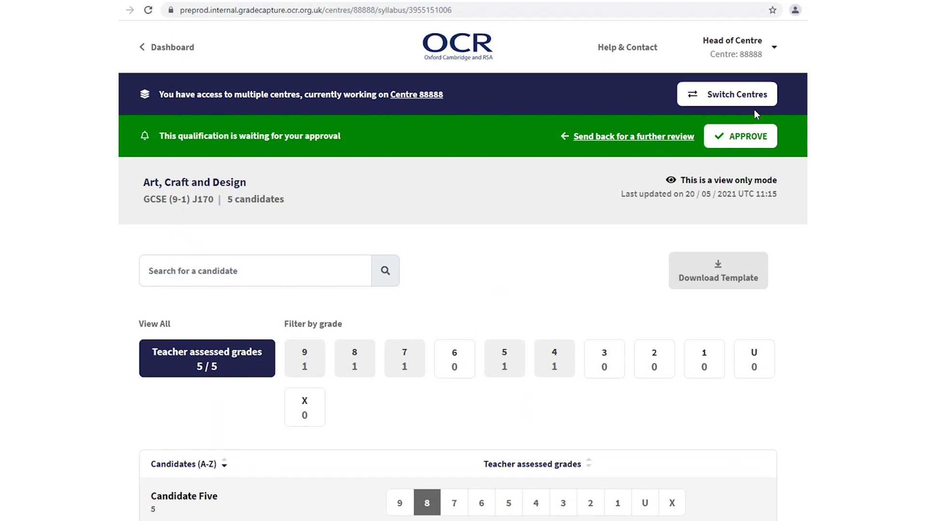
Approve and submit the Art, Craft and Design J170 grades, agreeing to the Head of Centre declaration
click(747, 139)
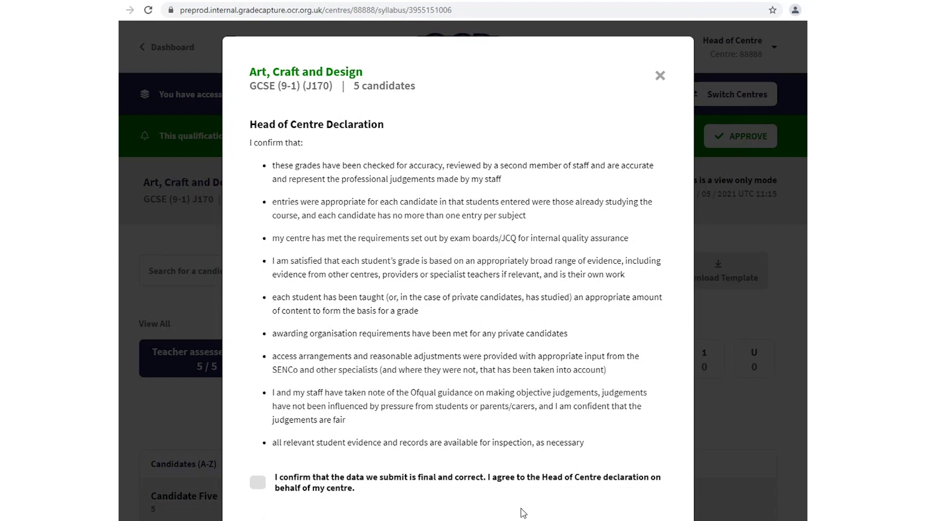
click(258, 482)
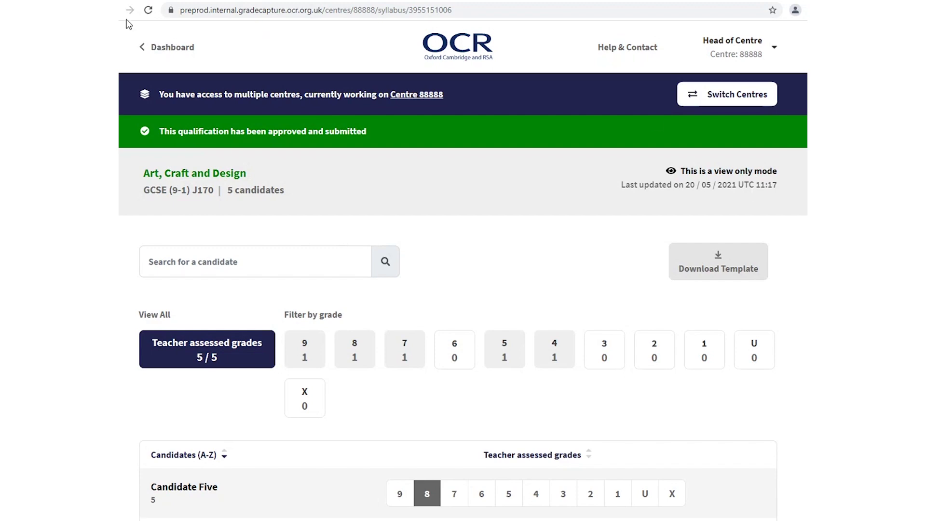
Go back to the dashboard and check the submission status of Art, Craft and Design J170
click(167, 47)
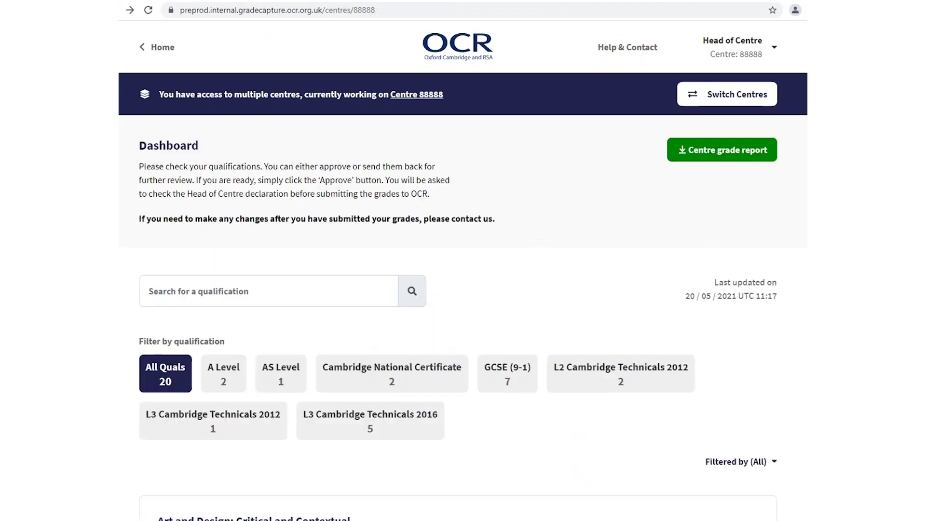
scroll(534, 236, down, 5)
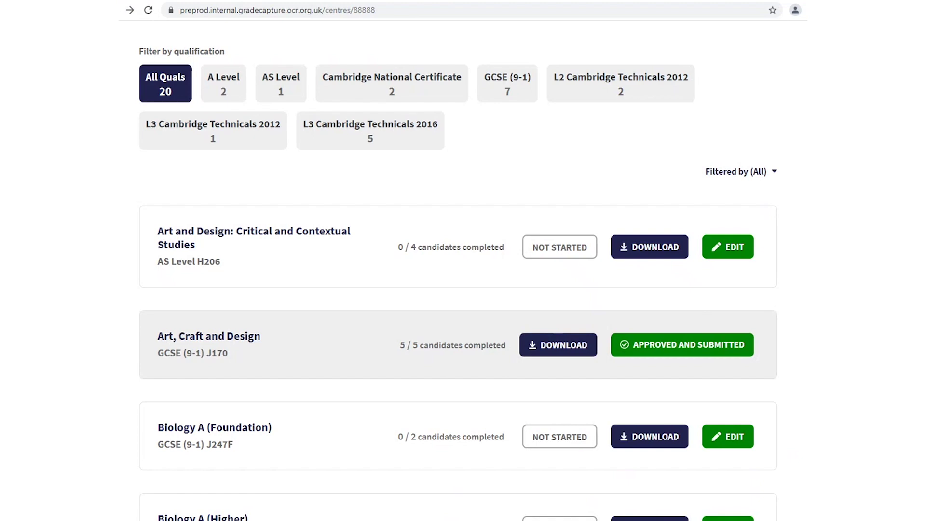
scroll(704, 318, up, 5)
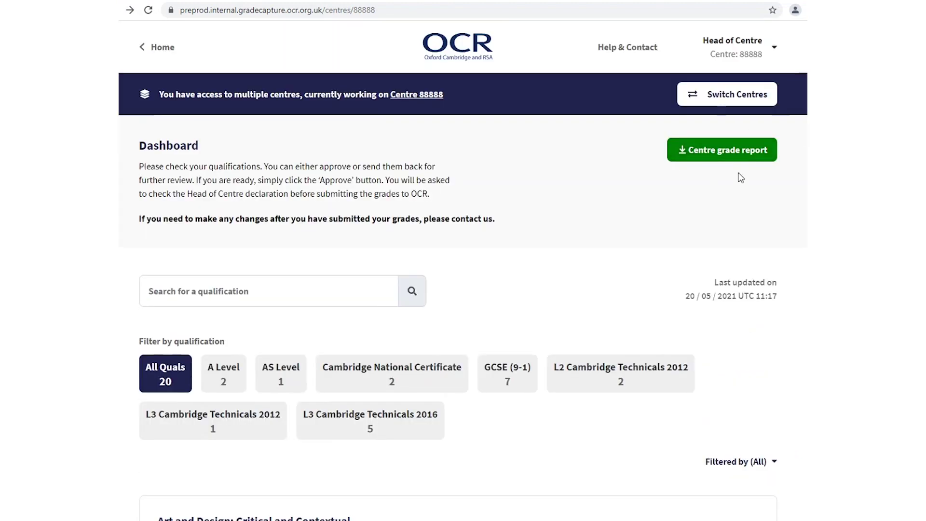